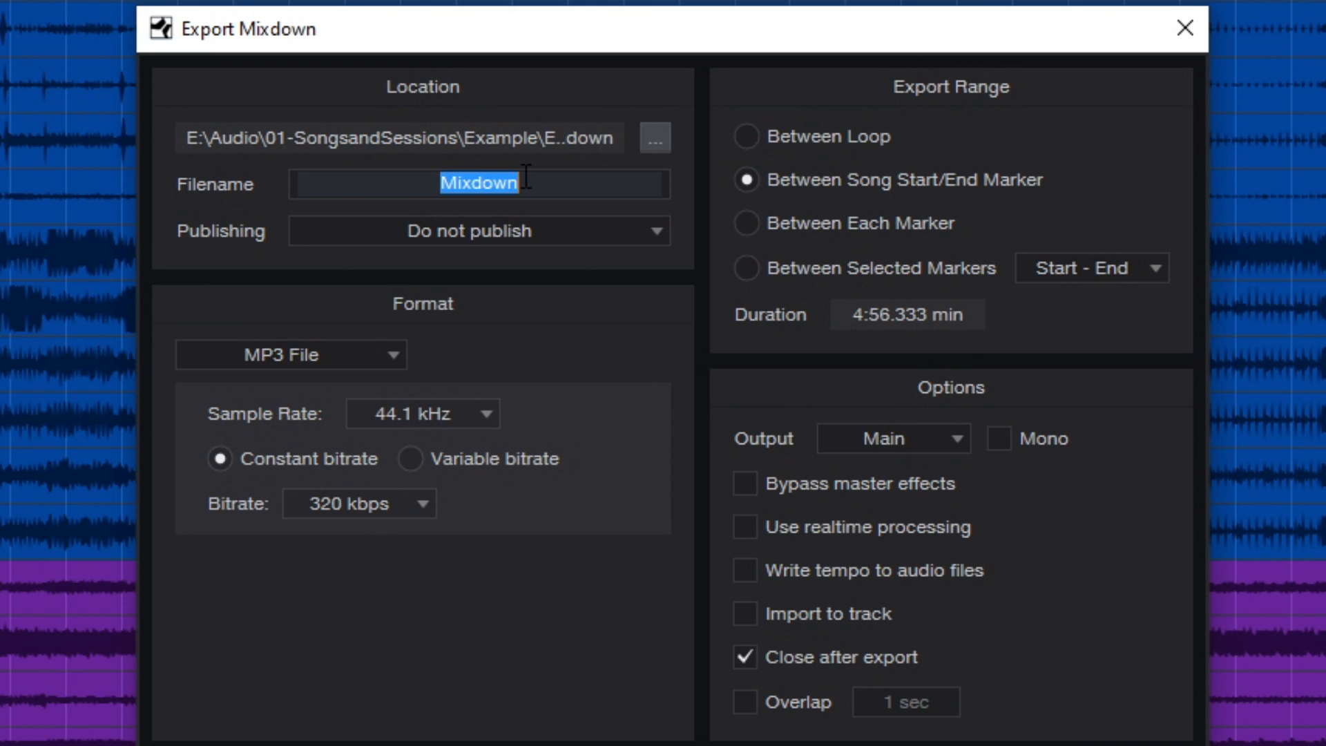
- Name the mixdown Song-Rough Mix and set its format to a 24 Bit, 48.0 kHz Wave File
{"action": "type", "text": "Song-Rough Mix"}
{"action": "left_click", "coordinate": [335, 352]}
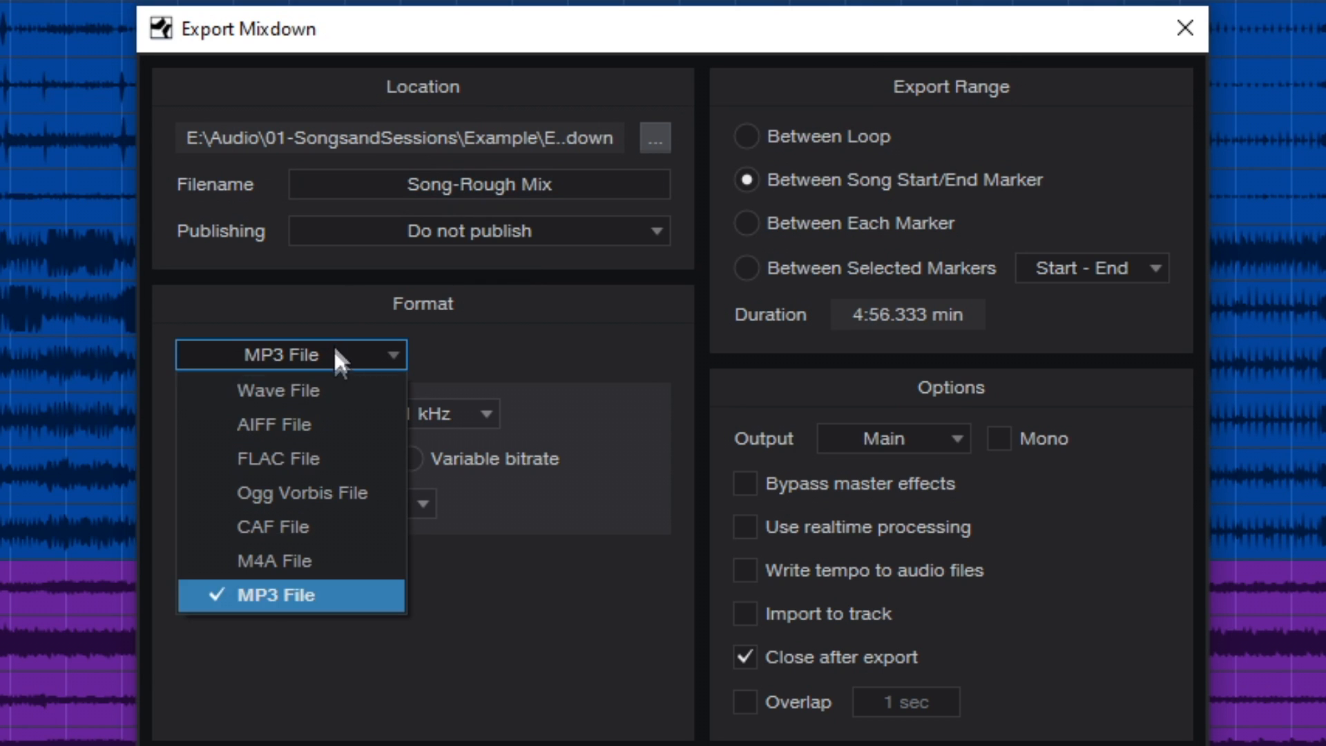
{"action": "left_click", "coordinate": [335, 409]}
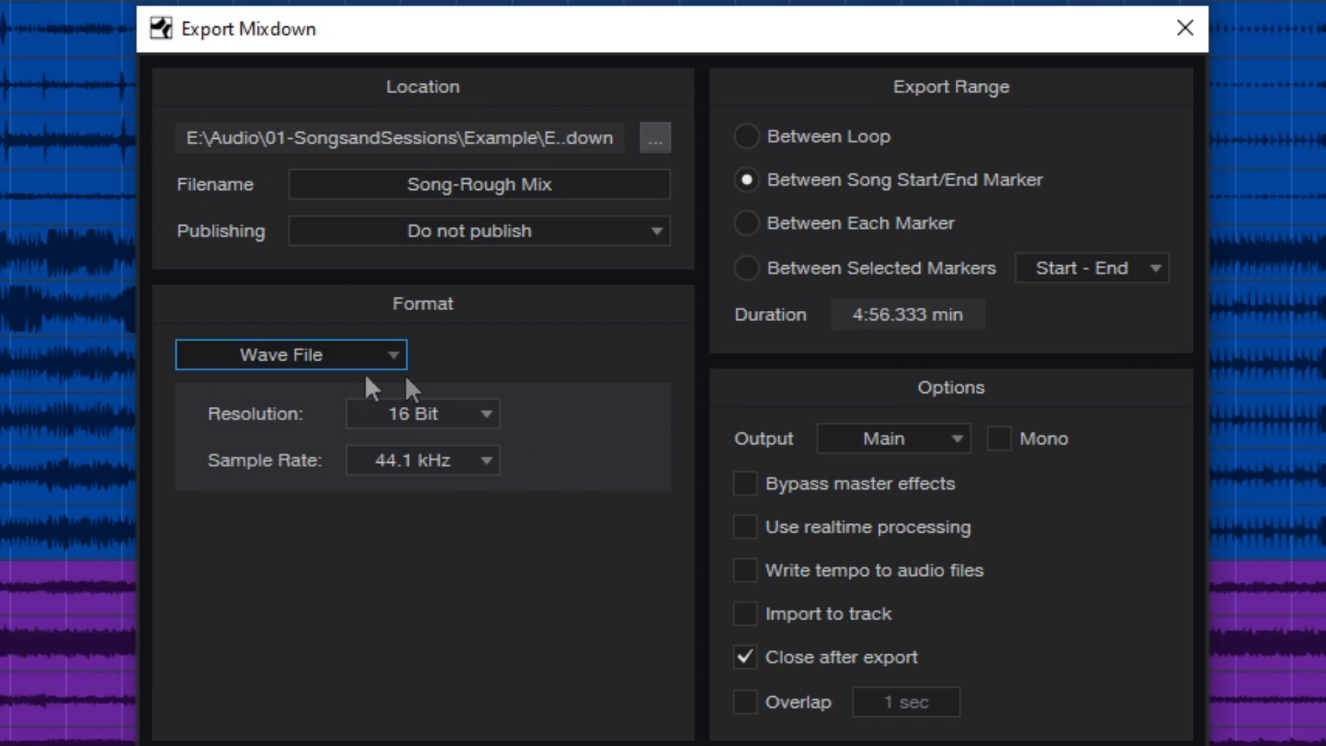
{"action": "left_click", "coordinate": [473, 412]}
{"action": "left_click", "coordinate": [469, 517]}
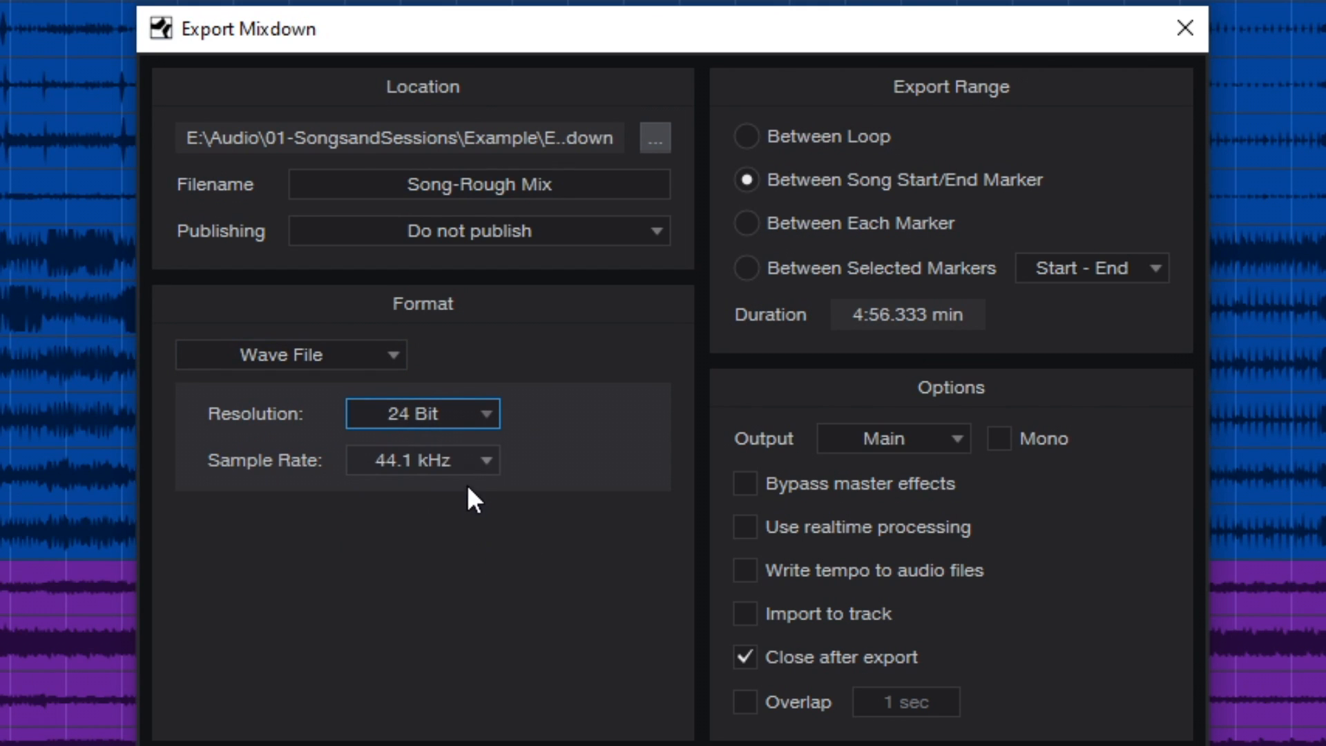
{"action": "left_click", "coordinate": [466, 458]}
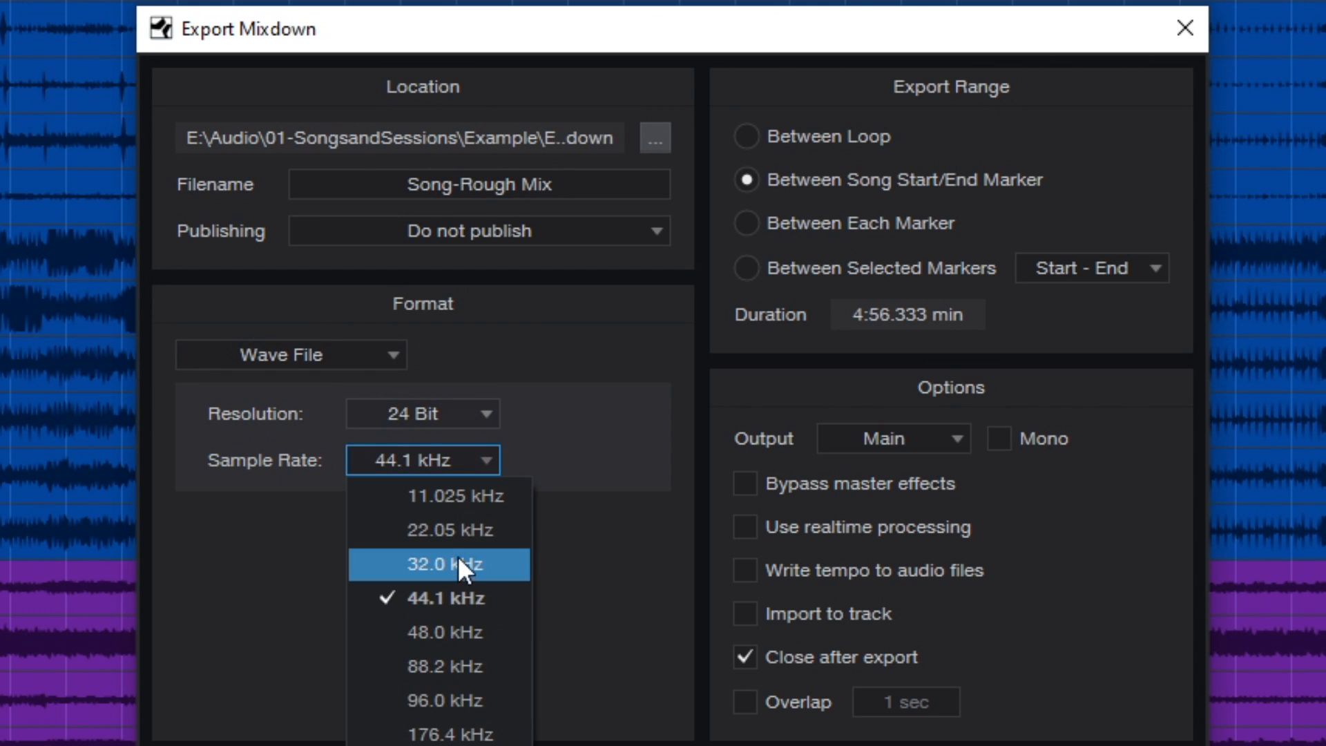
{"action": "left_click", "coordinate": [453, 632]}
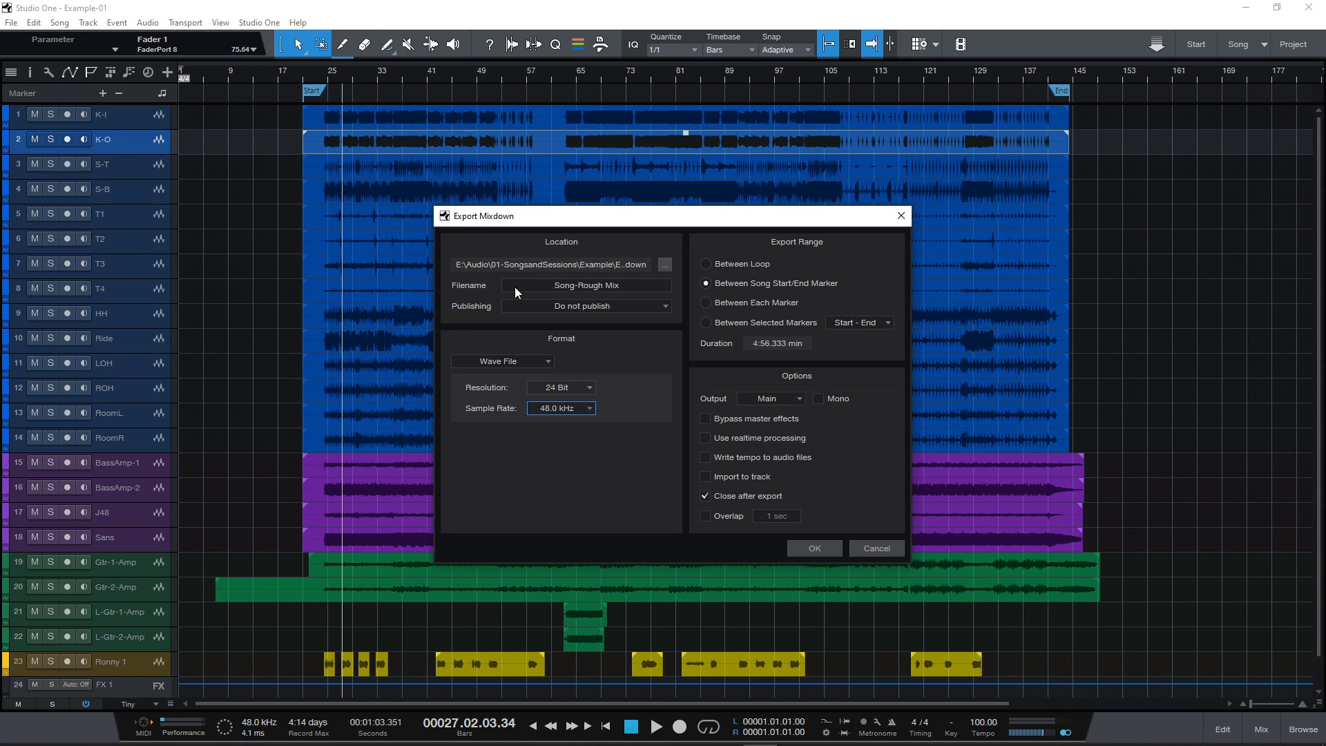
- Set the export location to Prepared for Mixing > Album or EP or Singles Name > Song 1 Name and export the mixdown
{"action": "left_click", "coordinate": [665, 265]}
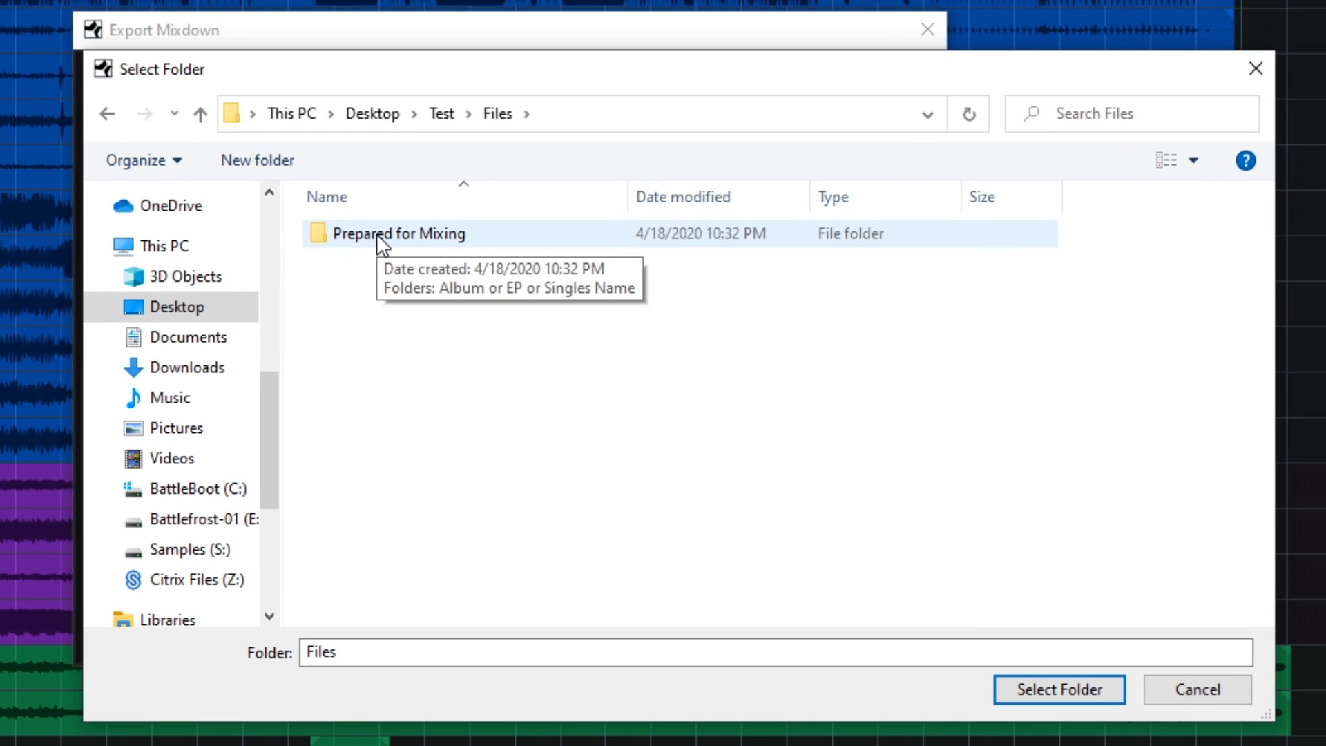
{"action": "double_click", "coordinate": [425, 256]}
{"action": "double_click", "coordinate": [392, 241]}
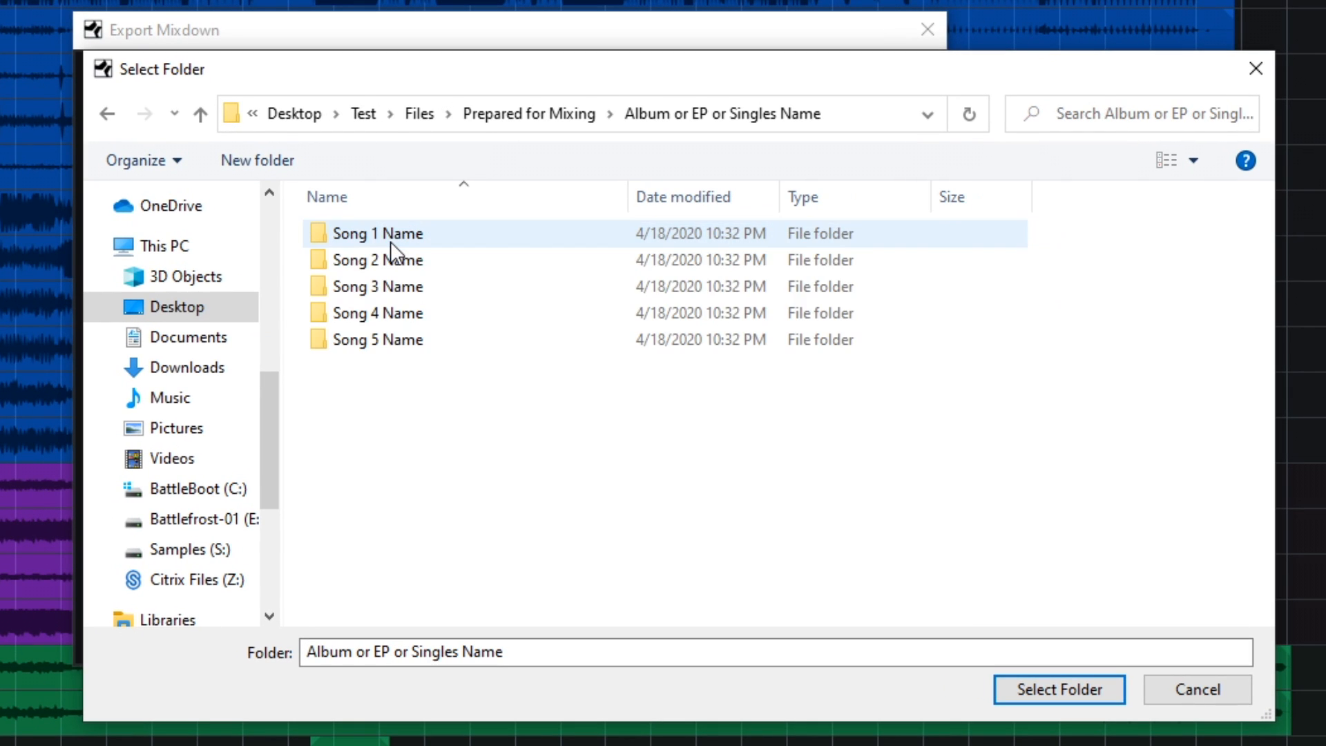
{"action": "left_click", "coordinate": [359, 235]}
{"action": "double_click", "coordinate": [359, 235]}
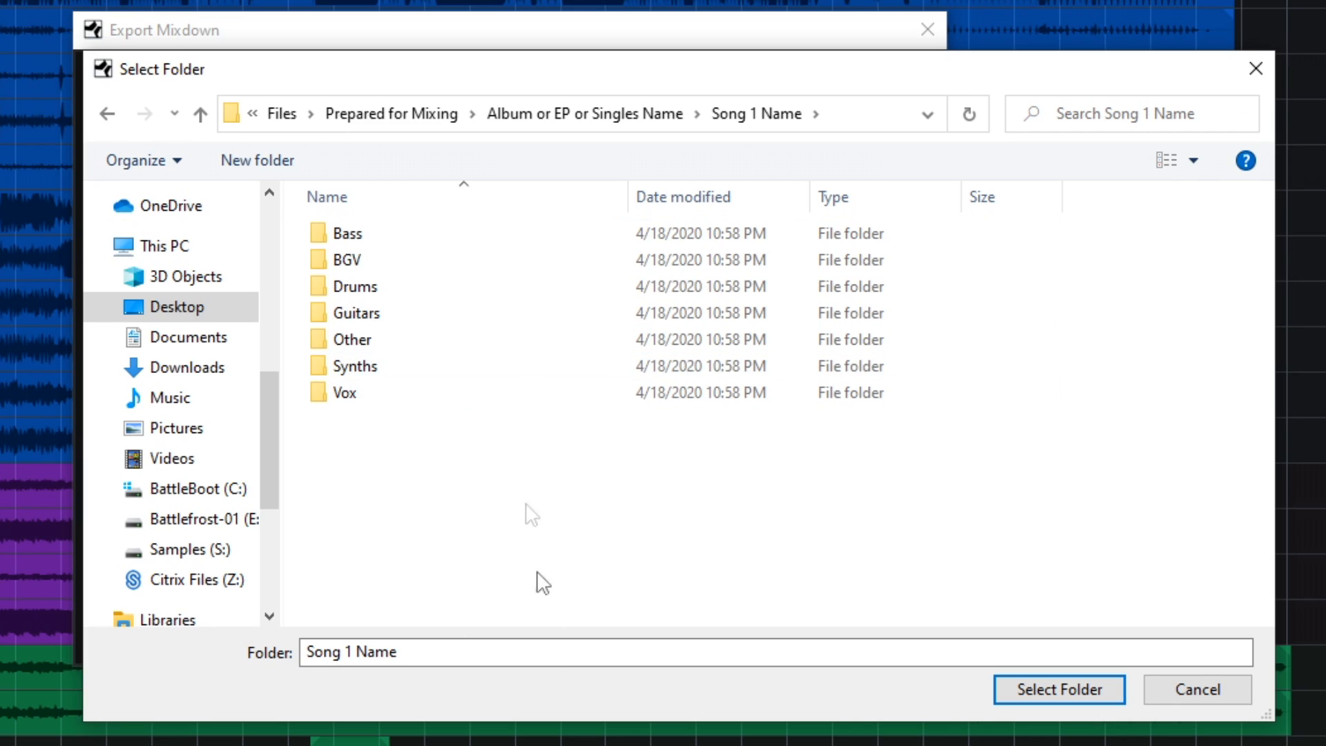
{"action": "left_click", "coordinate": [1071, 686]}
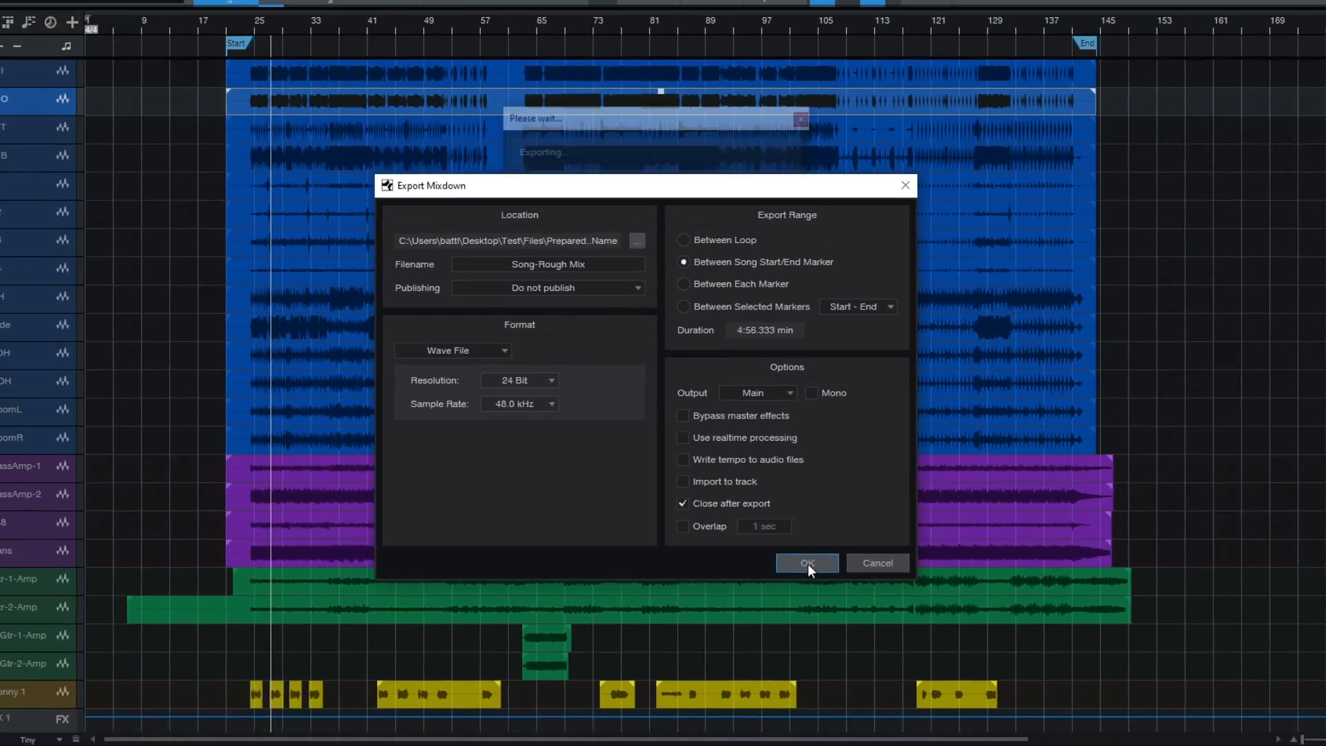
{"action": "left_click", "coordinate": [767, 636]}
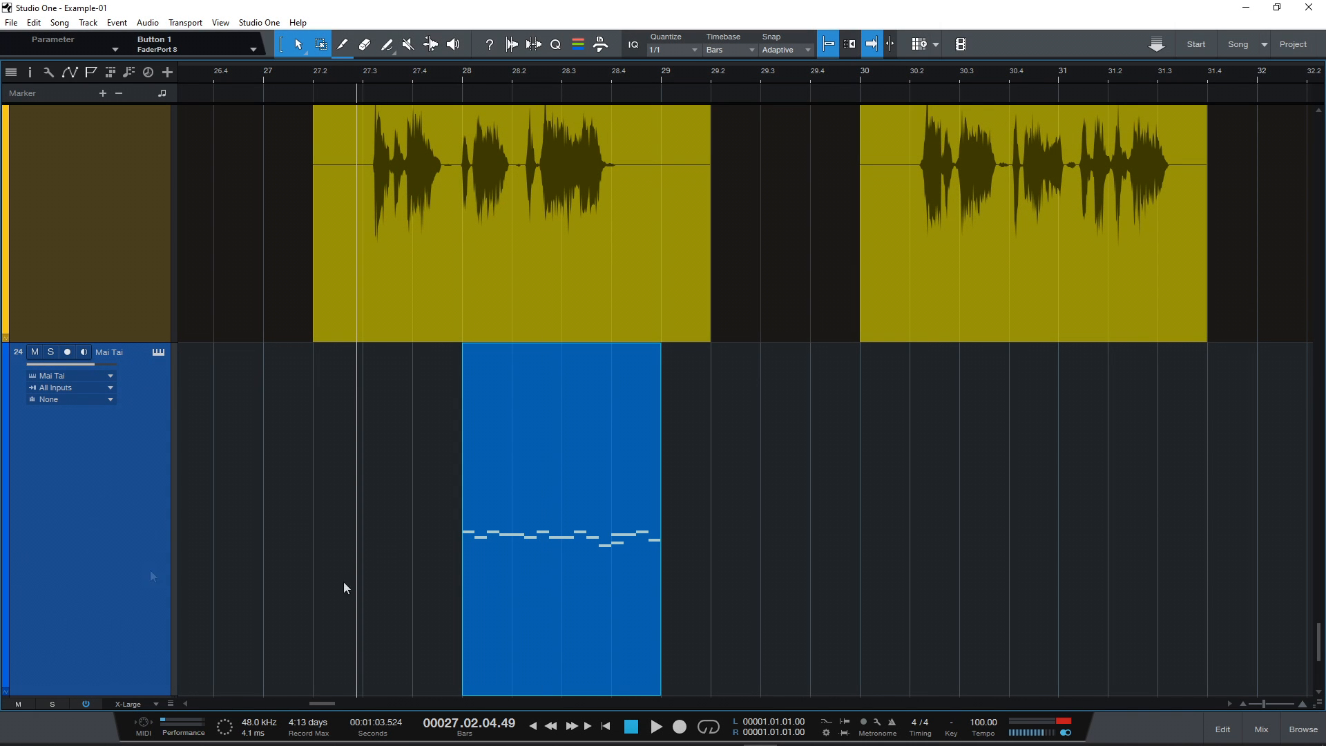
- Transform the Mai Tai instrument track to an audio track, preserving the instrument track state, removing the instrument and using Auto Tail
{"action": "right_click", "coordinate": [101, 542]}
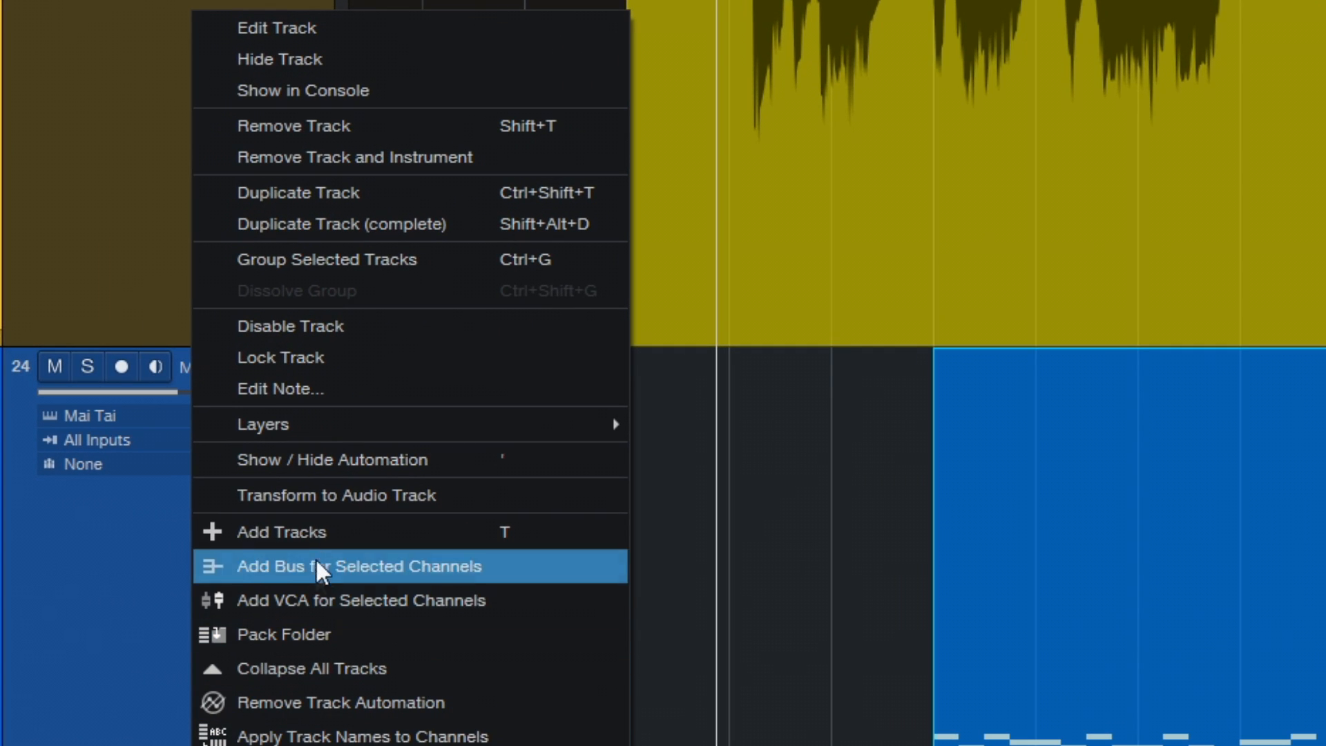
{"action": "left_click", "coordinate": [319, 503]}
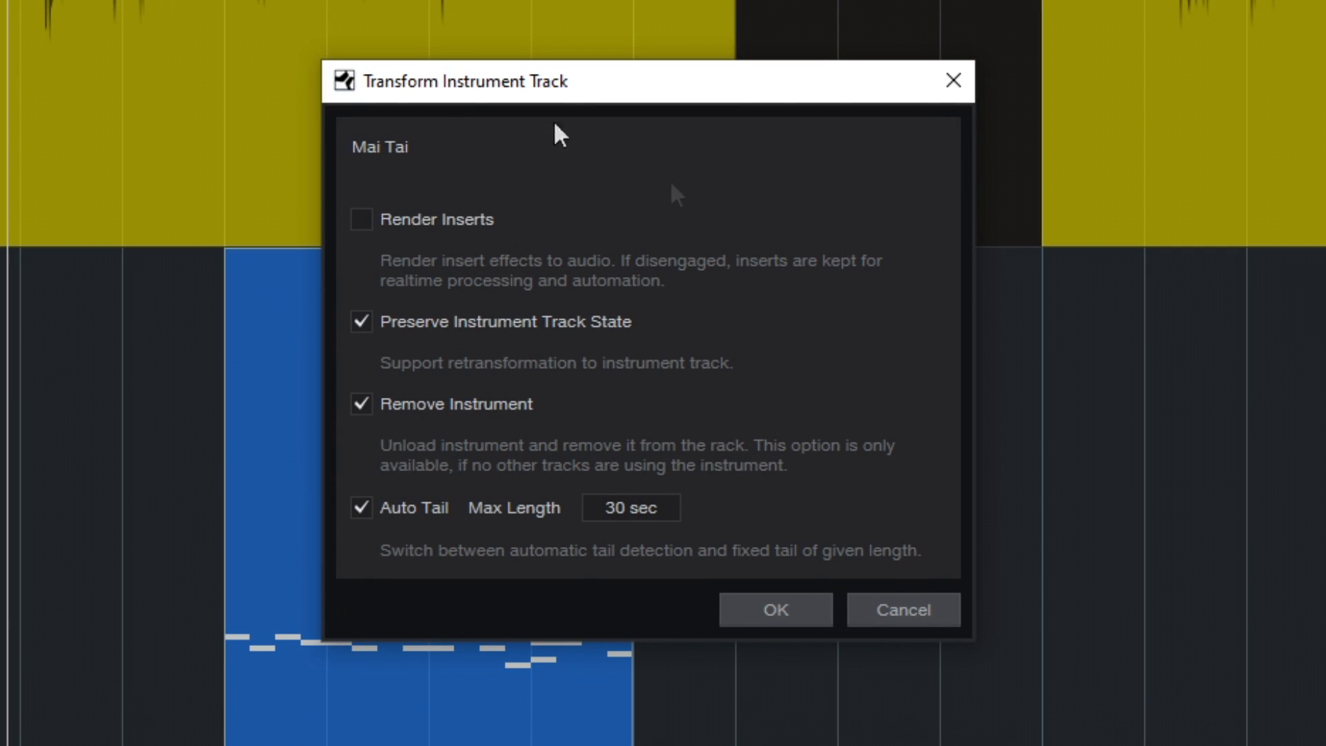
{"action": "left_click", "coordinate": [760, 609]}
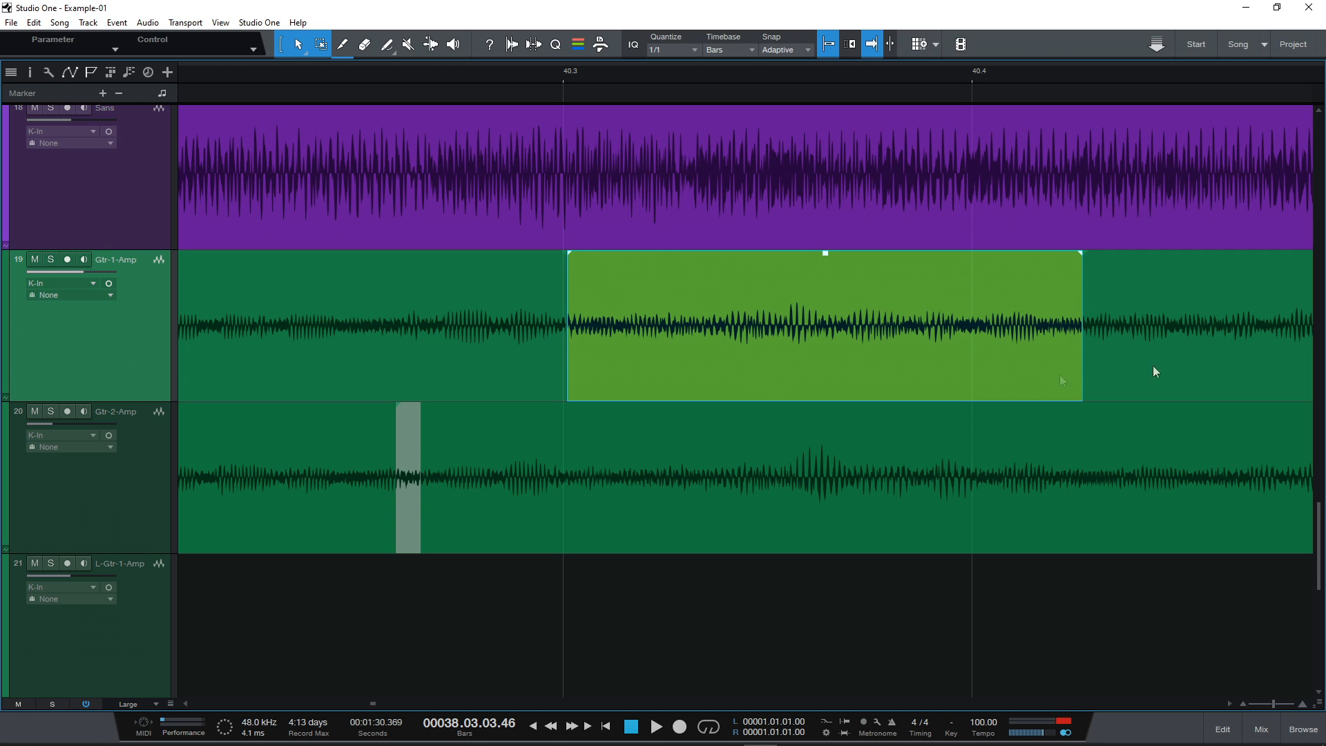
- Crossfade both edges of the short light-green event on Gtr-1-Amp and fine-tune the crossfade position at its start
{"action": "left_click_drag", "start_coordinate": [569, 75], "coordinate": [525, 80]}
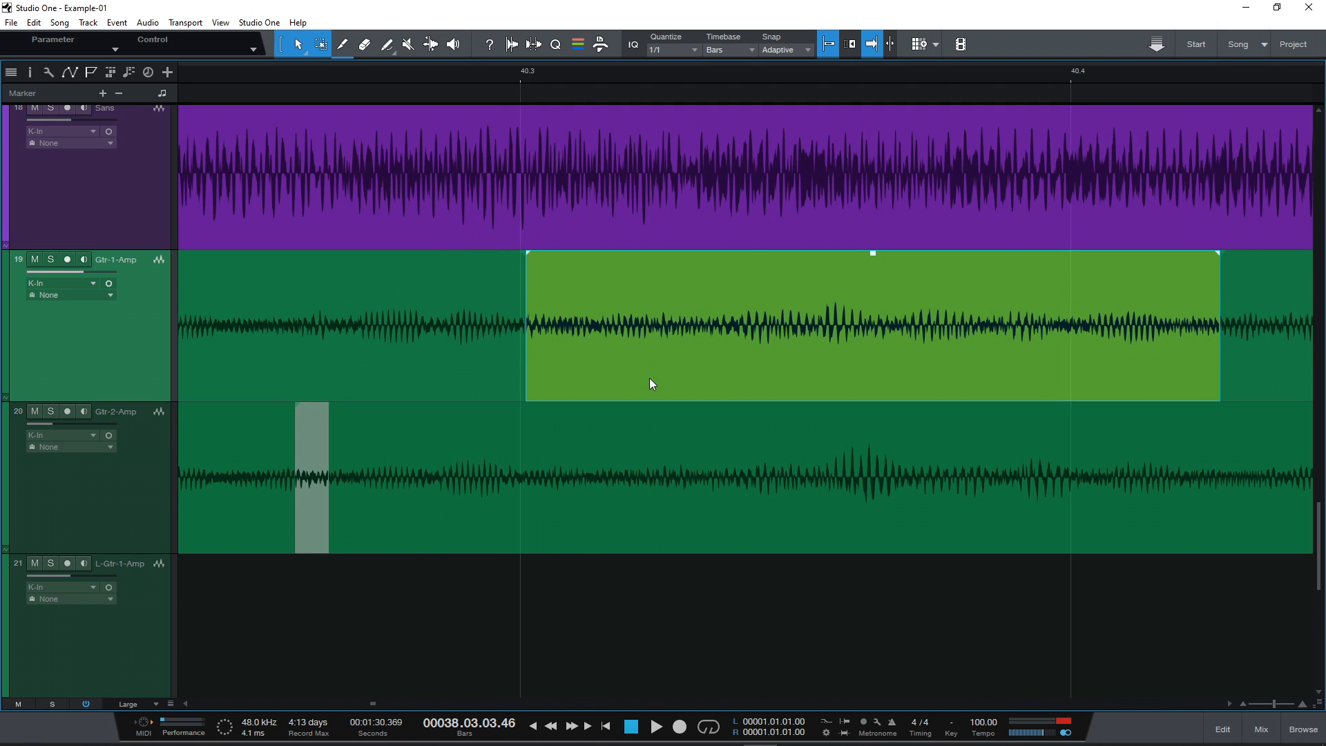
{"action": "key", "text": "x"}
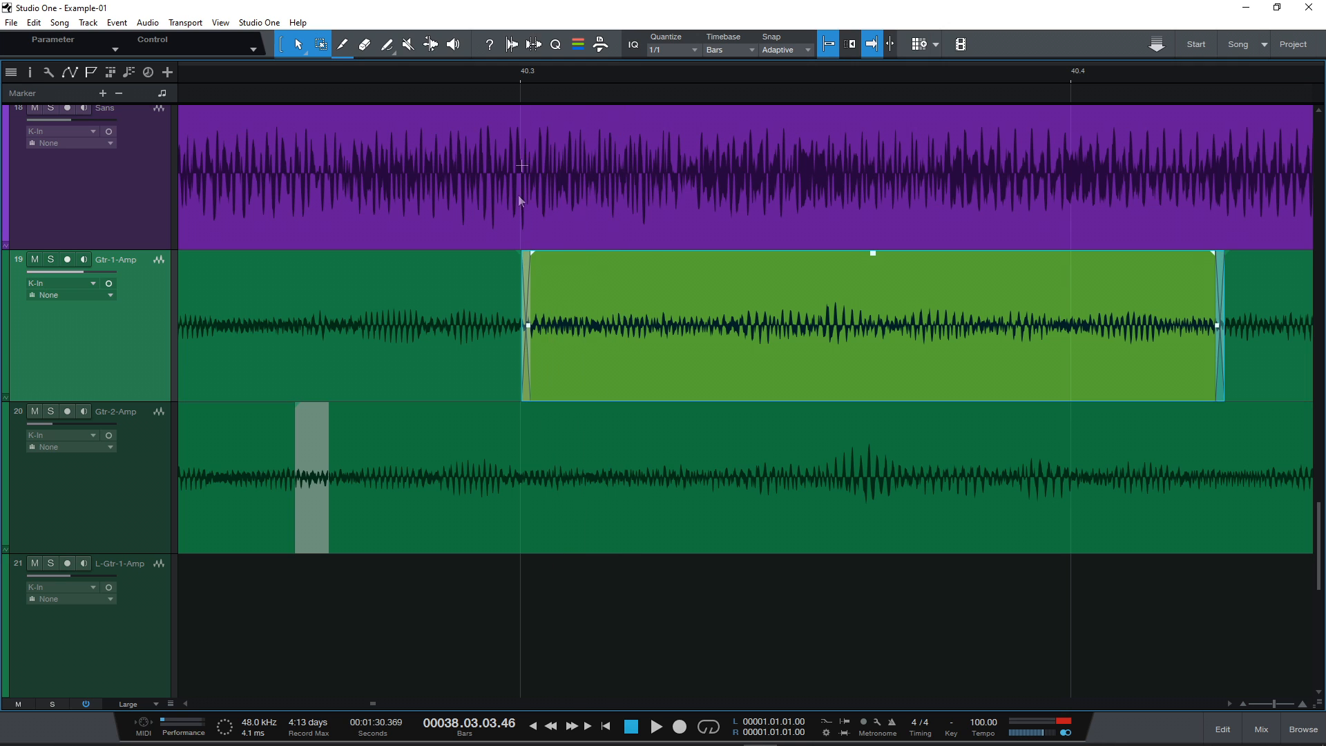
{"action": "left_click_drag", "start_coordinate": [524, 74], "coordinate": [531, 118]}
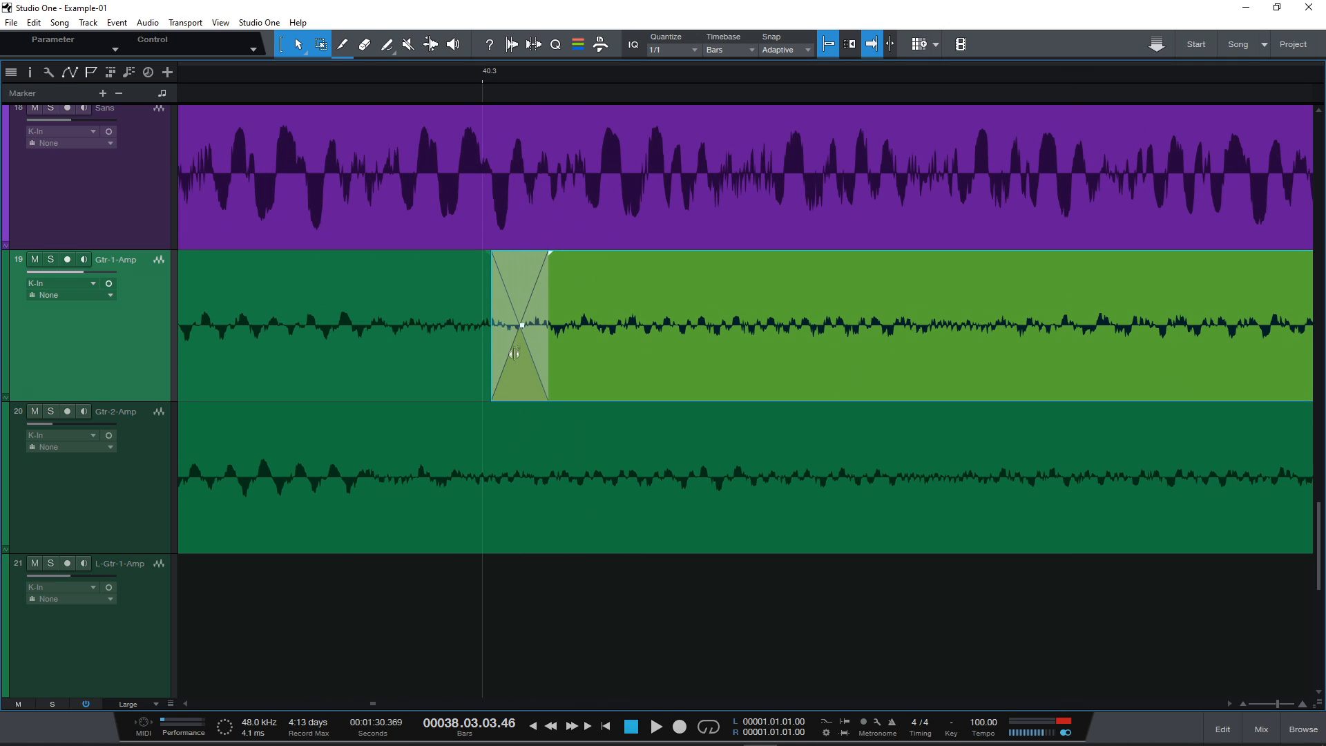
{"action": "mouse_move", "coordinate": [515, 354]}
{"action": "left_mouse_down"}
{"action": "mouse_move", "coordinate": [432, 356]}
{"action": "mouse_move", "coordinate": [512, 358]}
{"action": "left_mouse_up"}
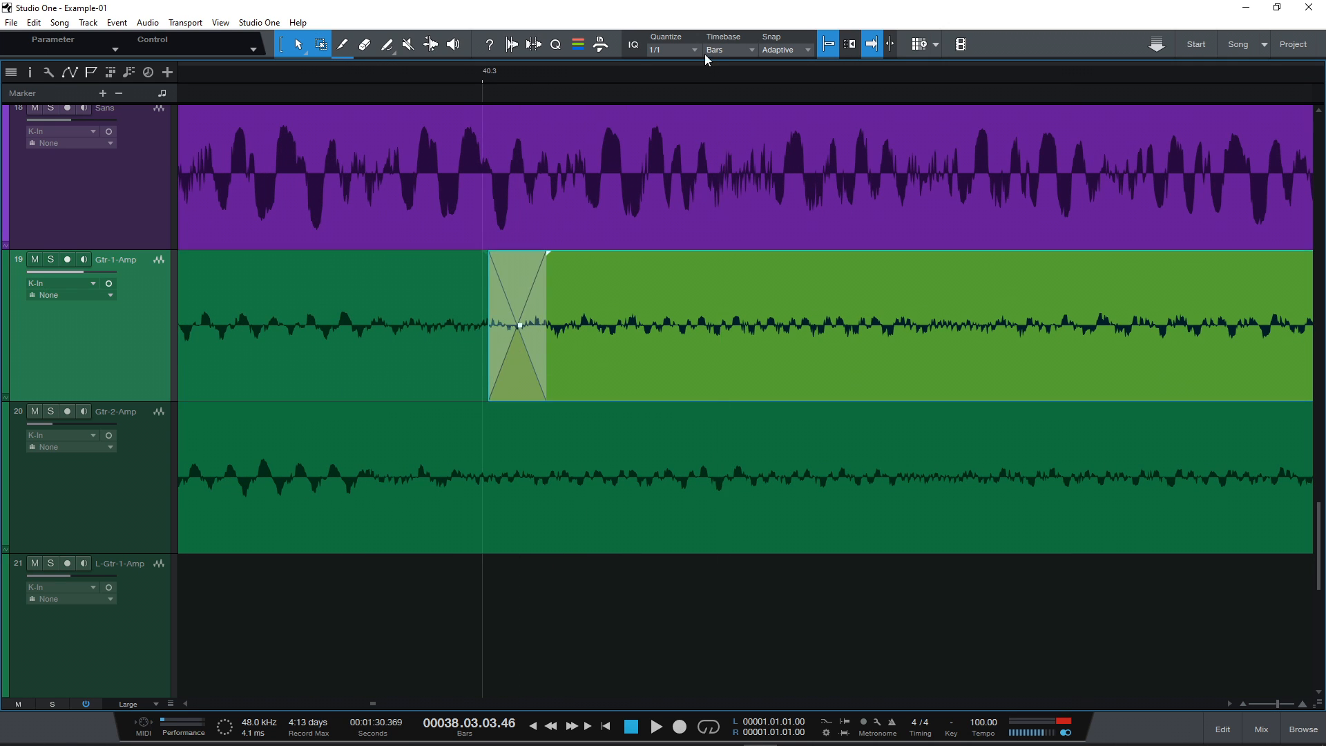
{"action": "left_click_drag", "start_coordinate": [699, 74], "coordinate": [601, 48]}
{"action": "left_click_drag", "start_coordinate": [1194, 78], "coordinate": [1044, 55]}
{"action": "left_click_drag", "start_coordinate": [1140, 395], "coordinate": [1120, 395]}
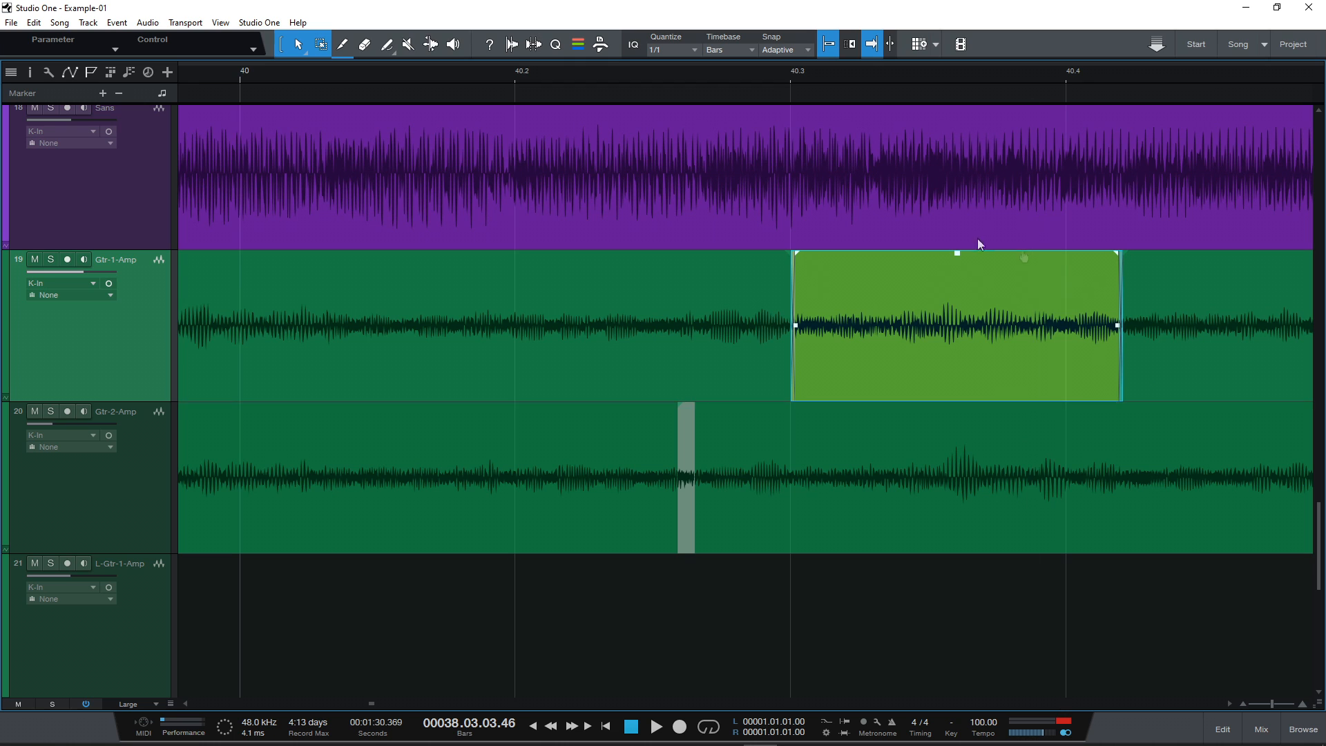
- Try a crossfade across the overlap of the two Gtr-2-Amp events between beats 40.2 and 40.3, and undo it
{"action": "left_click", "coordinate": [726, 540]}
{"action": "left_click", "coordinate": [628, 505]}
{"action": "left_click", "coordinate": [696, 517]}
{"action": "left_click", "coordinate": [657, 506]}
{"action": "left_click", "coordinate": [735, 507]}
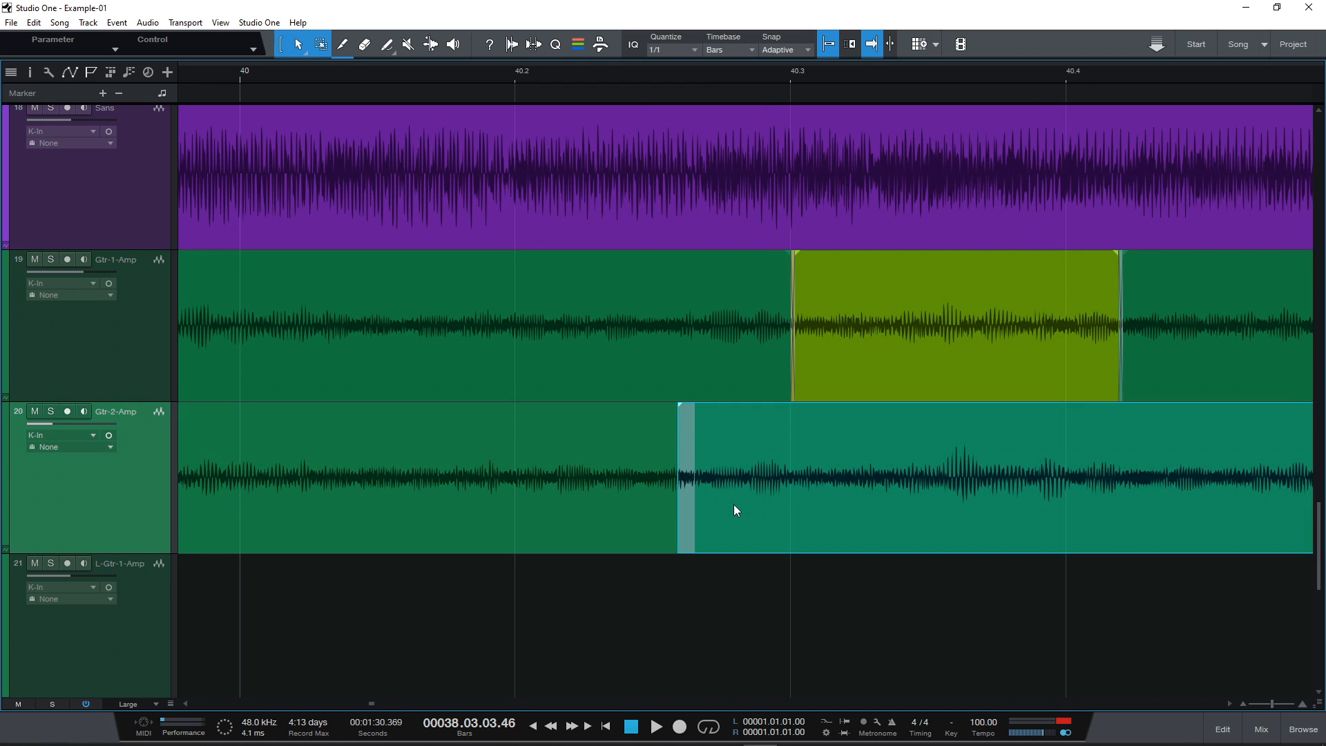
{"action": "key", "text": "x"}
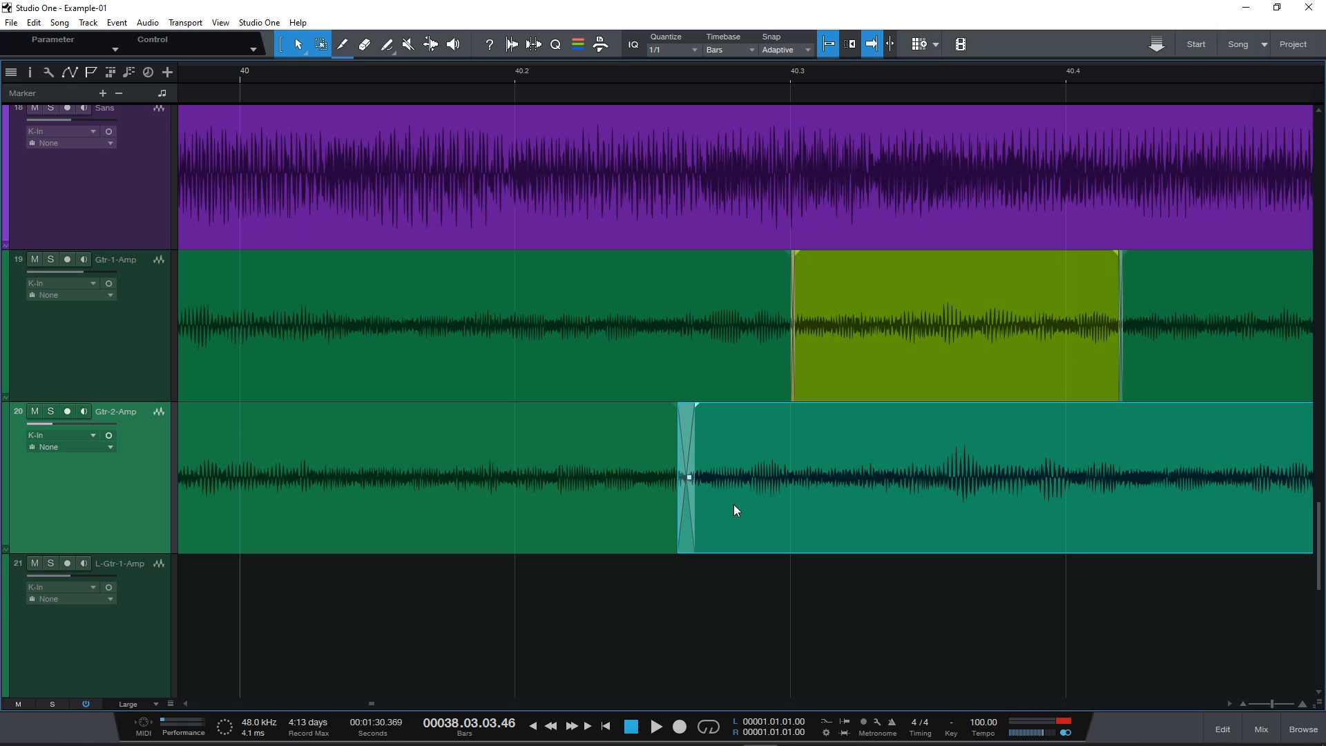
{"action": "key", "text": "x"}
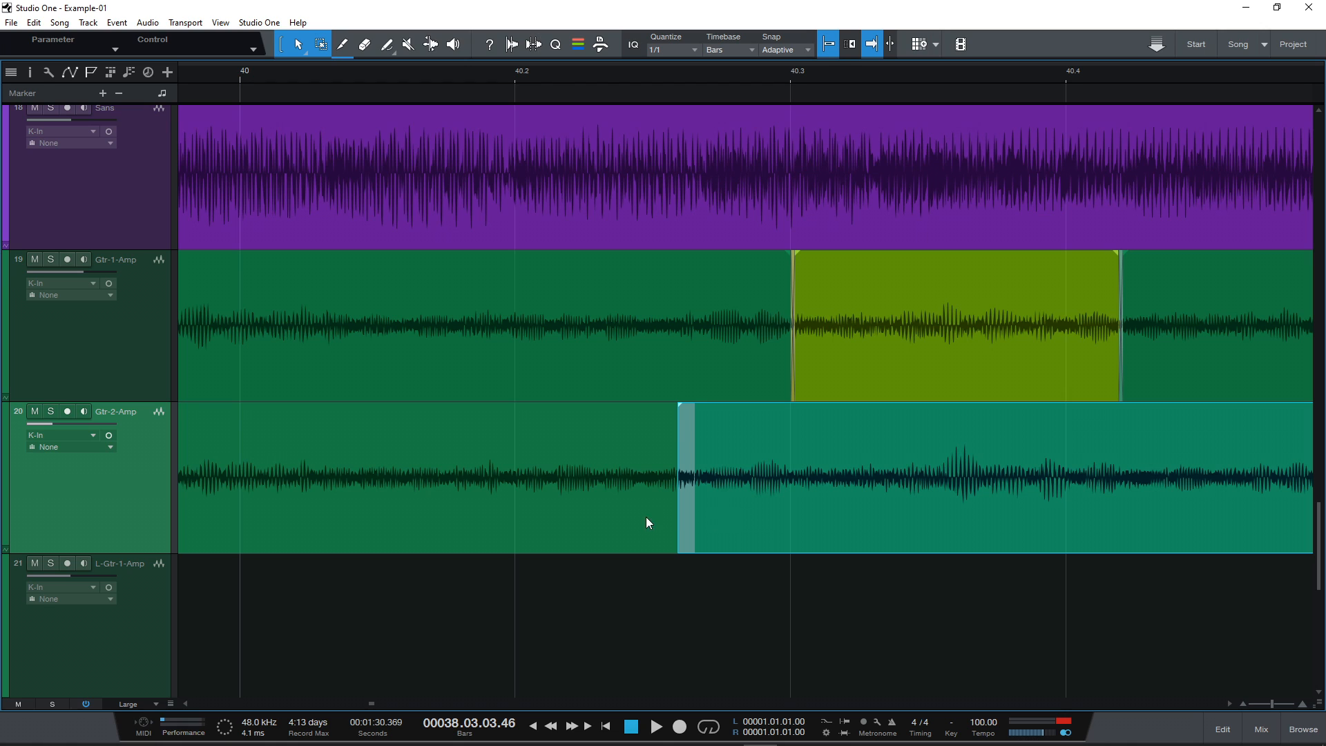
- Remove the overlap between the two Gtr-2-Amp events and create a curved crossfade where they meet
{"action": "left_click", "coordinate": [621, 524], "text": "shift"}
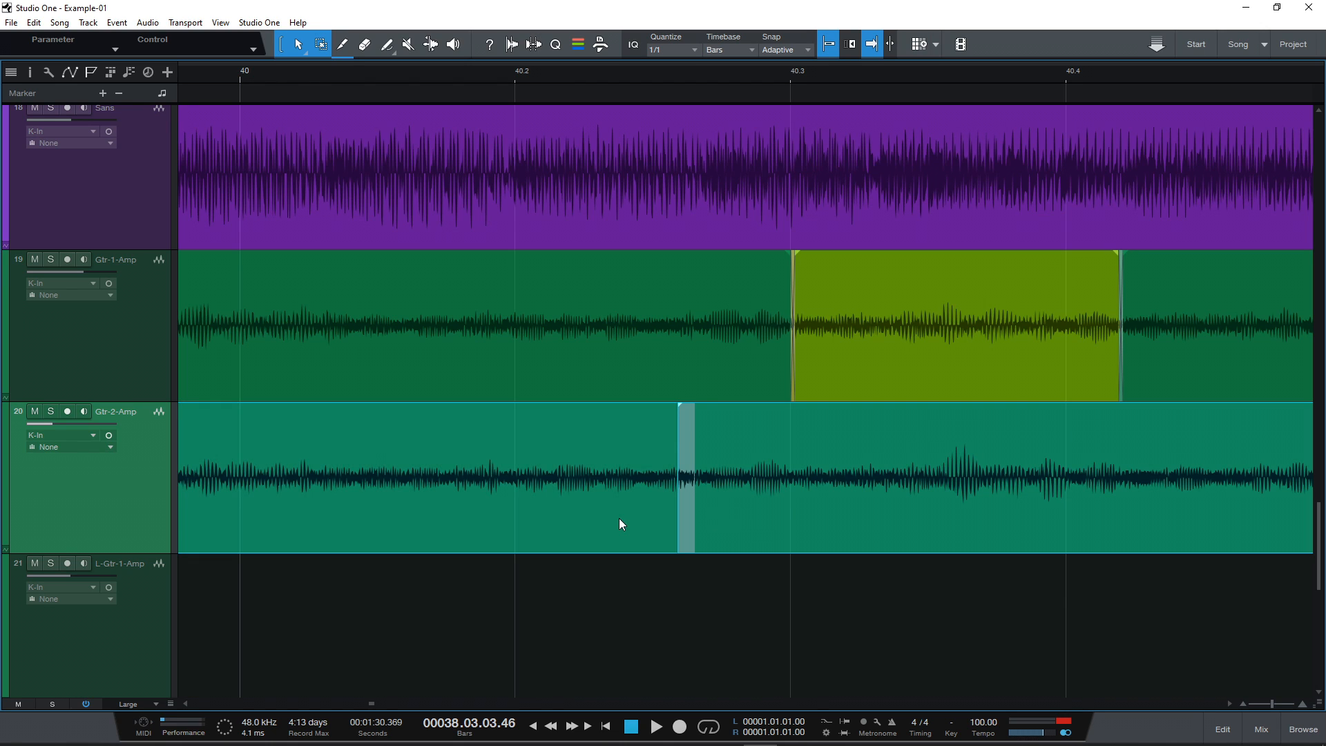
{"action": "key", "text": "alt+shift+x"}
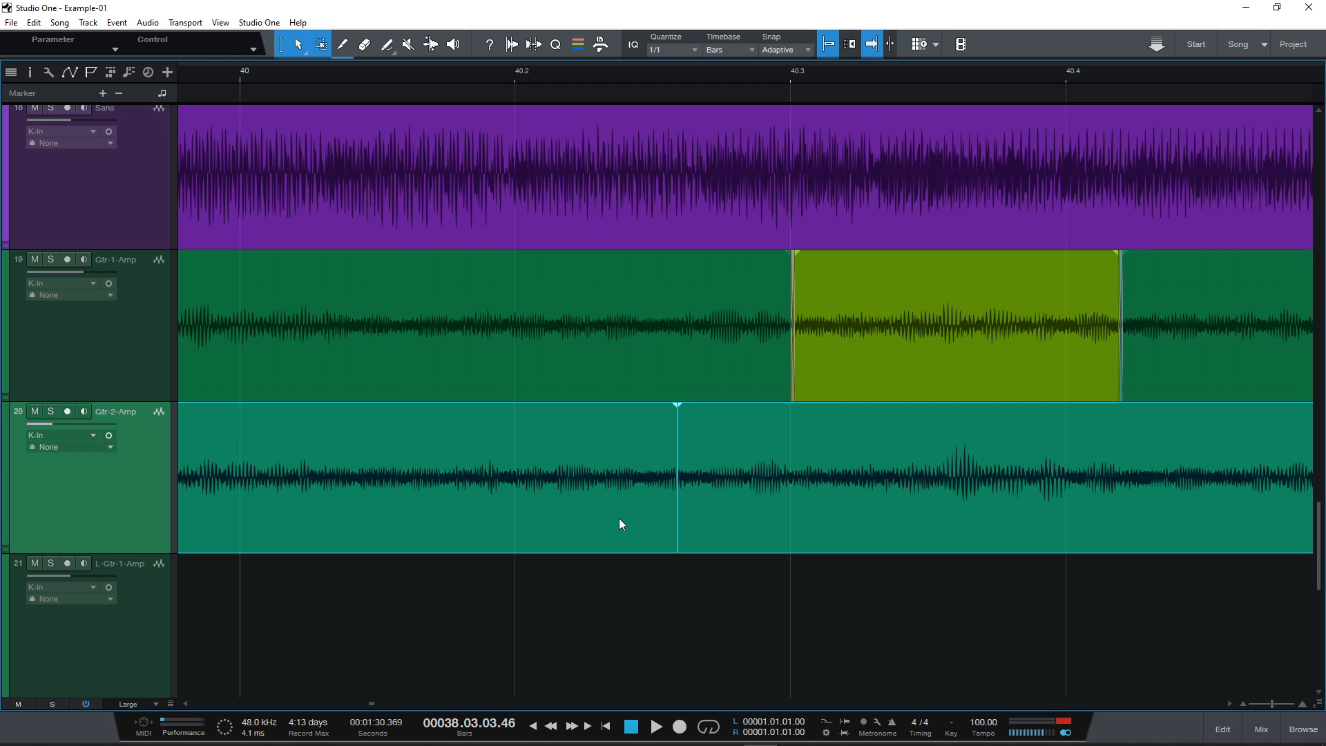
{"action": "left_click_drag", "start_coordinate": [677, 523], "coordinate": [718, 522]}
{"action": "left_click_drag", "start_coordinate": [723, 72], "coordinate": [730, 155]}
{"action": "left_click_drag", "start_coordinate": [659, 477], "coordinate": [661, 464]}
{"action": "mouse_move", "coordinate": [655, 522]}
{"action": "left_mouse_down"}
{"action": "mouse_move", "coordinate": [736, 523]}
{"action": "mouse_move", "coordinate": [435, 535]}
{"action": "mouse_move", "coordinate": [653, 533]}
{"action": "left_mouse_up"}
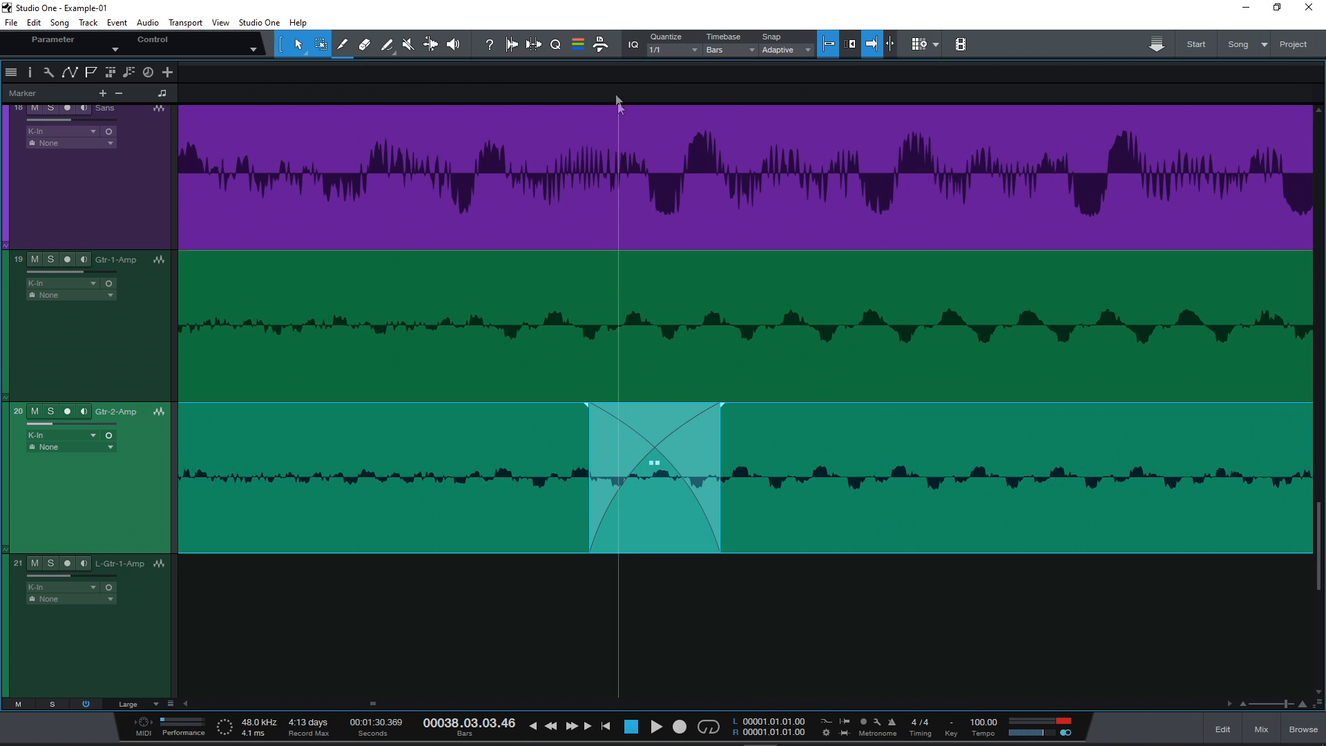
- Merge all events on Gtr-1-Amp and Gtr-2-Amp into one continuous audio event per track, starting at the same point
{"action": "left_click_drag", "start_coordinate": [616, 74], "coordinate": [594, 10]}
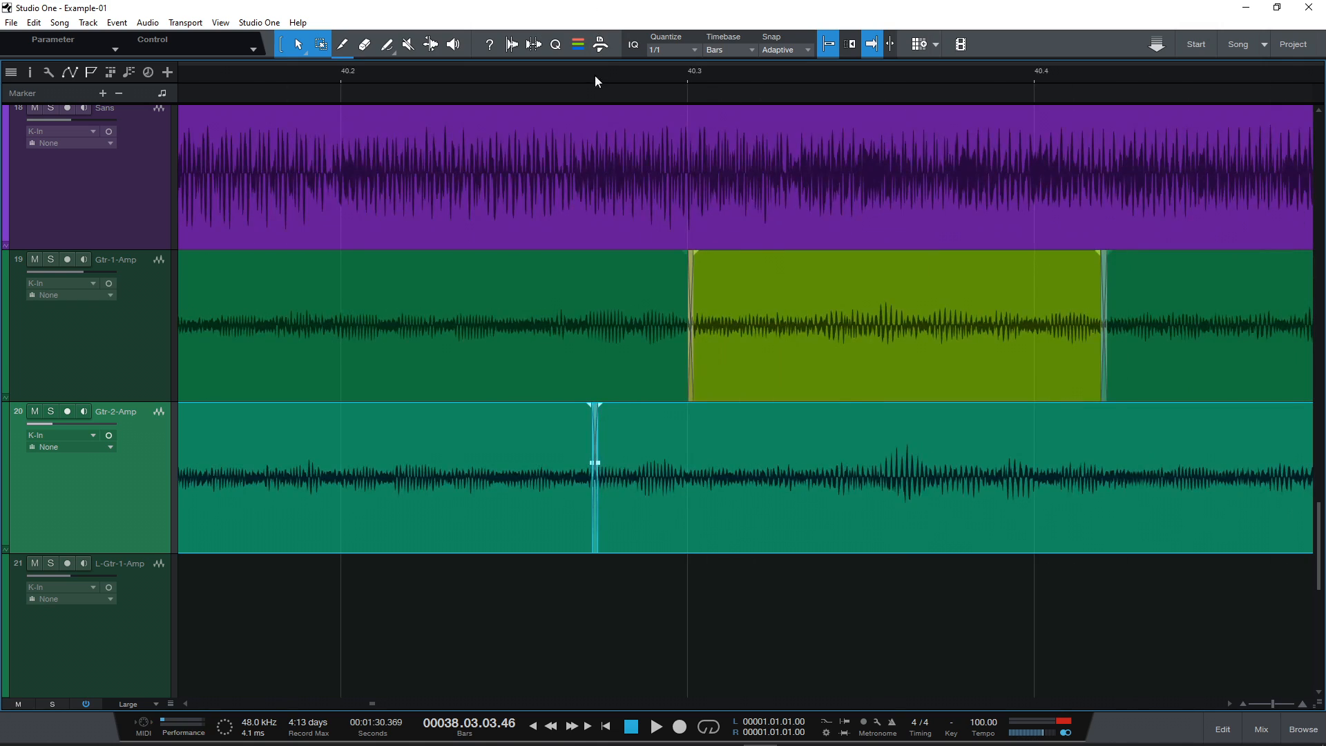
{"action": "left_click_drag", "start_coordinate": [595, 76], "coordinate": [696, 15]}
{"action": "left_click_drag", "start_coordinate": [648, 73], "coordinate": [640, 13]}
{"action": "left_click_drag", "start_coordinate": [200, 340], "coordinate": [966, 469]}
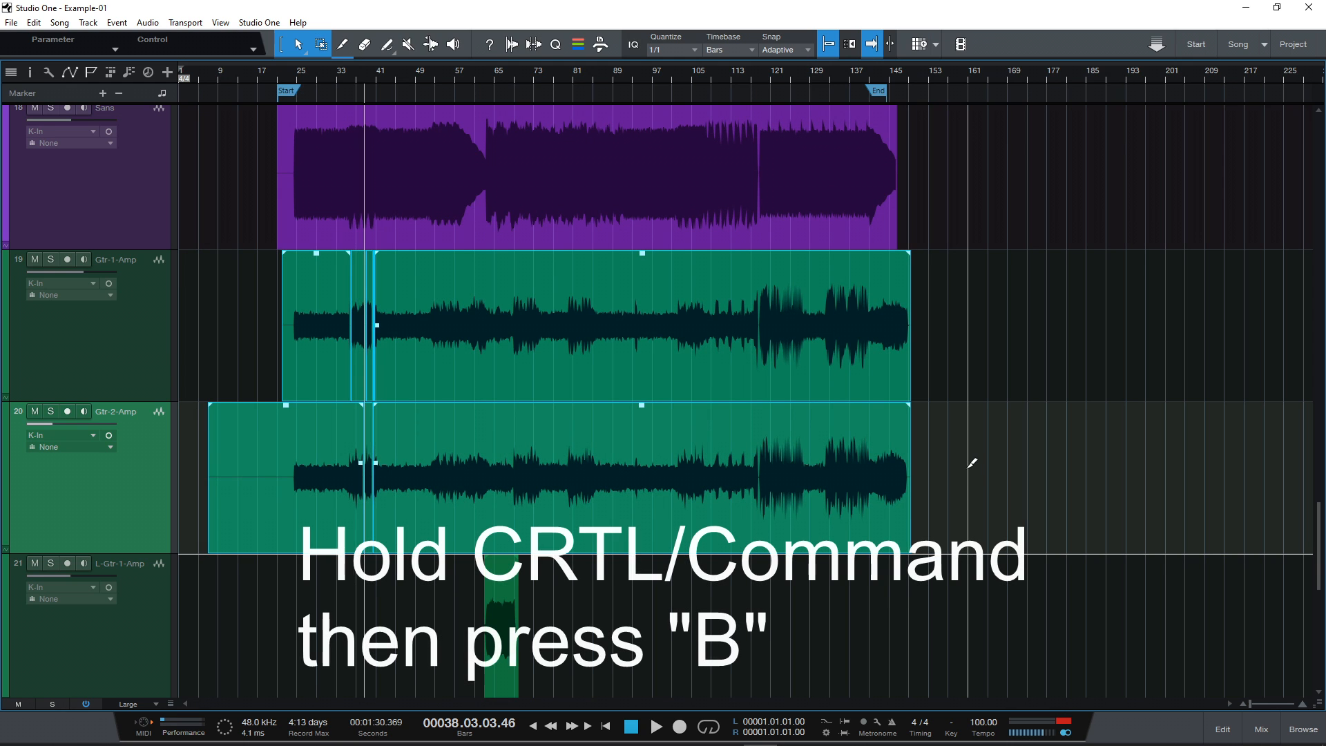
{"action": "key", "text": "ctrl+b"}
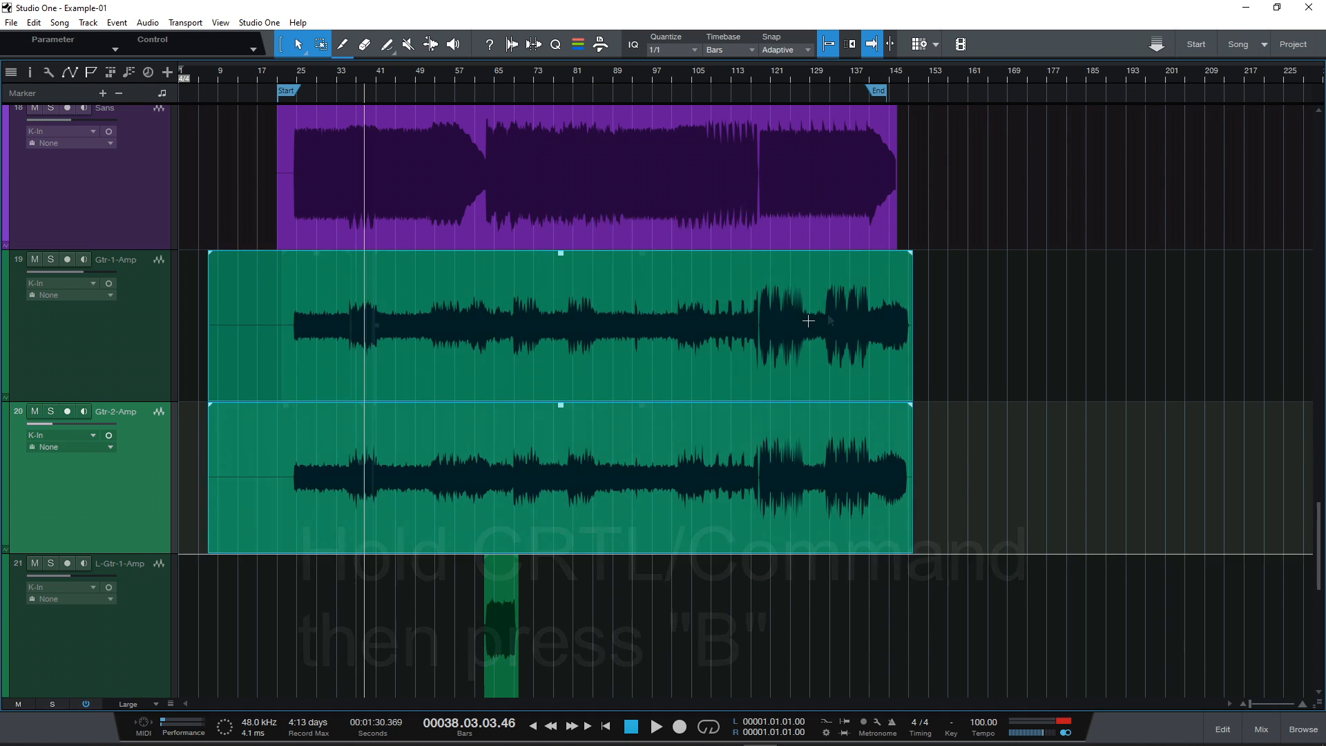
{"action": "left_click", "coordinate": [571, 512]}
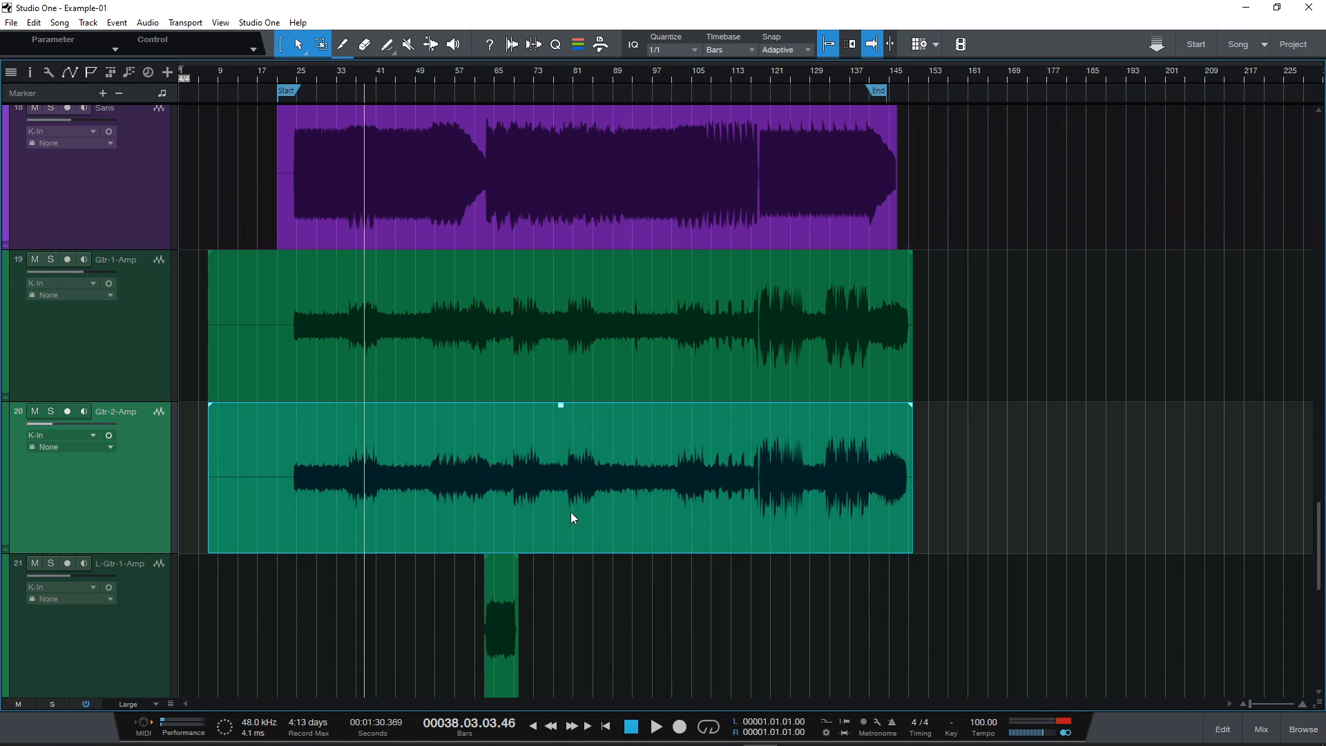
{"action": "left_click", "coordinate": [577, 370]}
{"action": "left_click", "coordinate": [566, 484]}
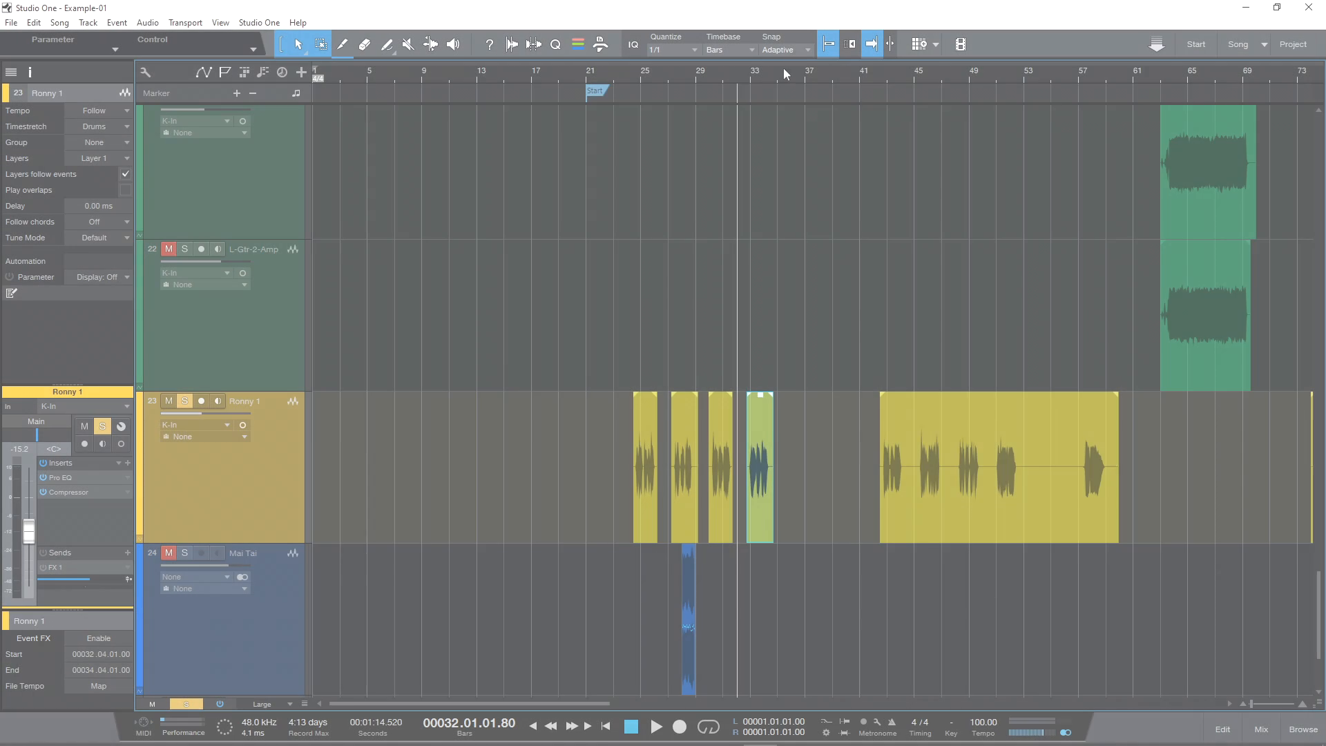
- Apply Melodyne to the vocal event near bar 33 on track 23, and close the Melodyne editor
{"action": "mouse_move", "coordinate": [783, 68]}
{"action": "left_mouse_down"}
{"action": "mouse_move", "coordinate": [784, 108]}
{"action": "mouse_move", "coordinate": [788, 89]}
{"action": "left_mouse_up"}
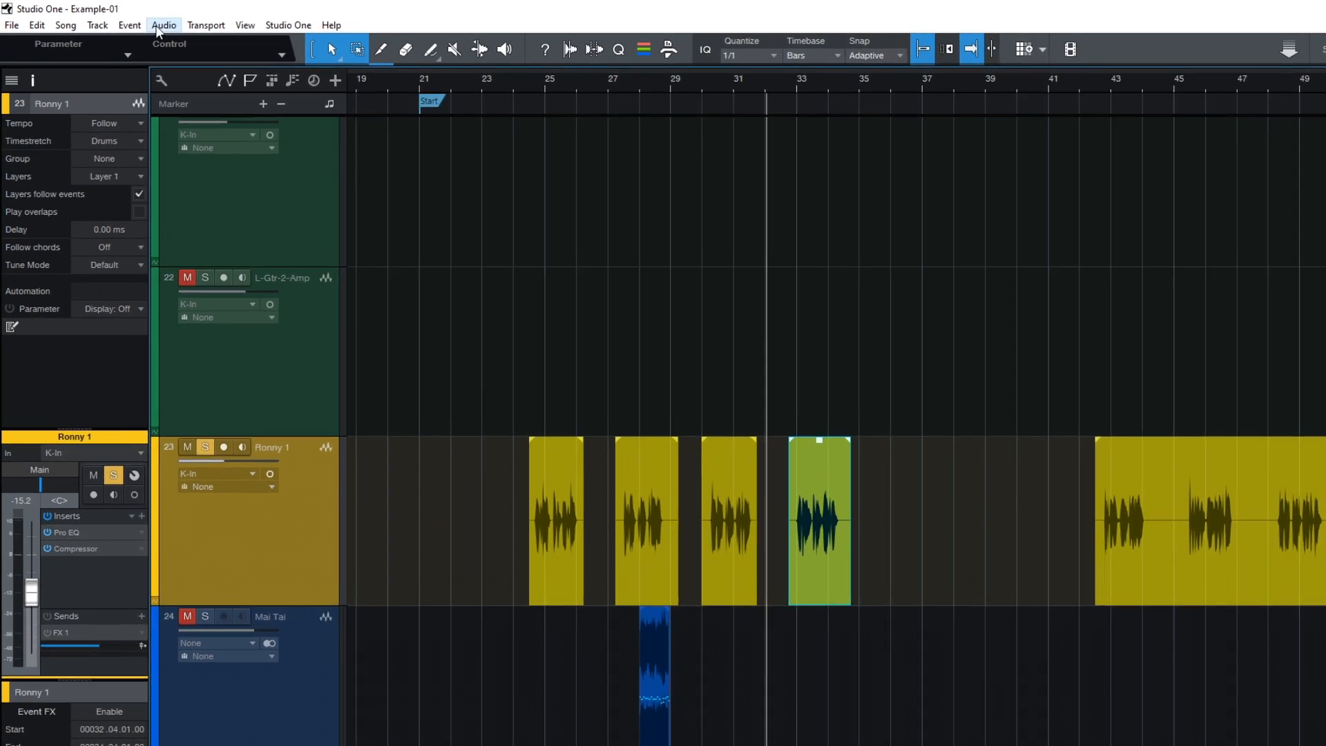
{"action": "left_click", "coordinate": [143, 22]}
{"action": "left_click", "coordinate": [418, 208]}
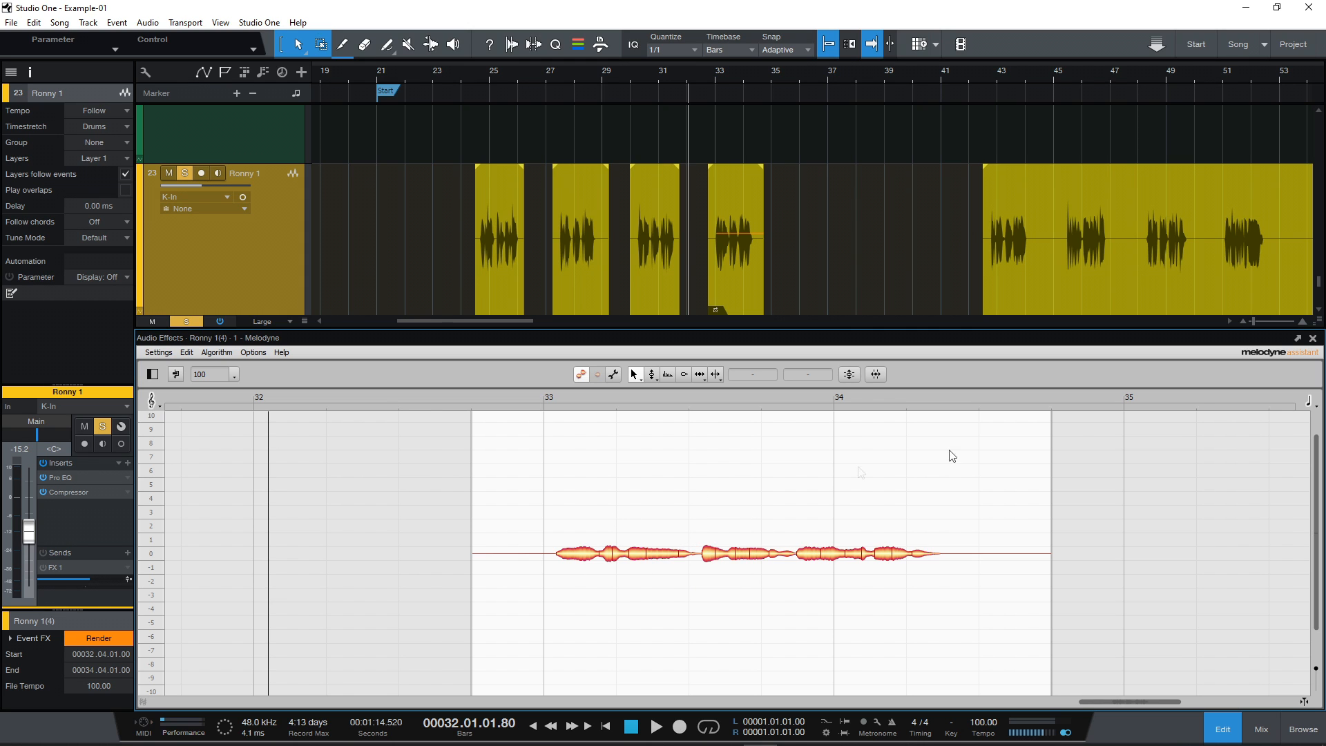
{"action": "left_click", "coordinate": [1313, 338]}
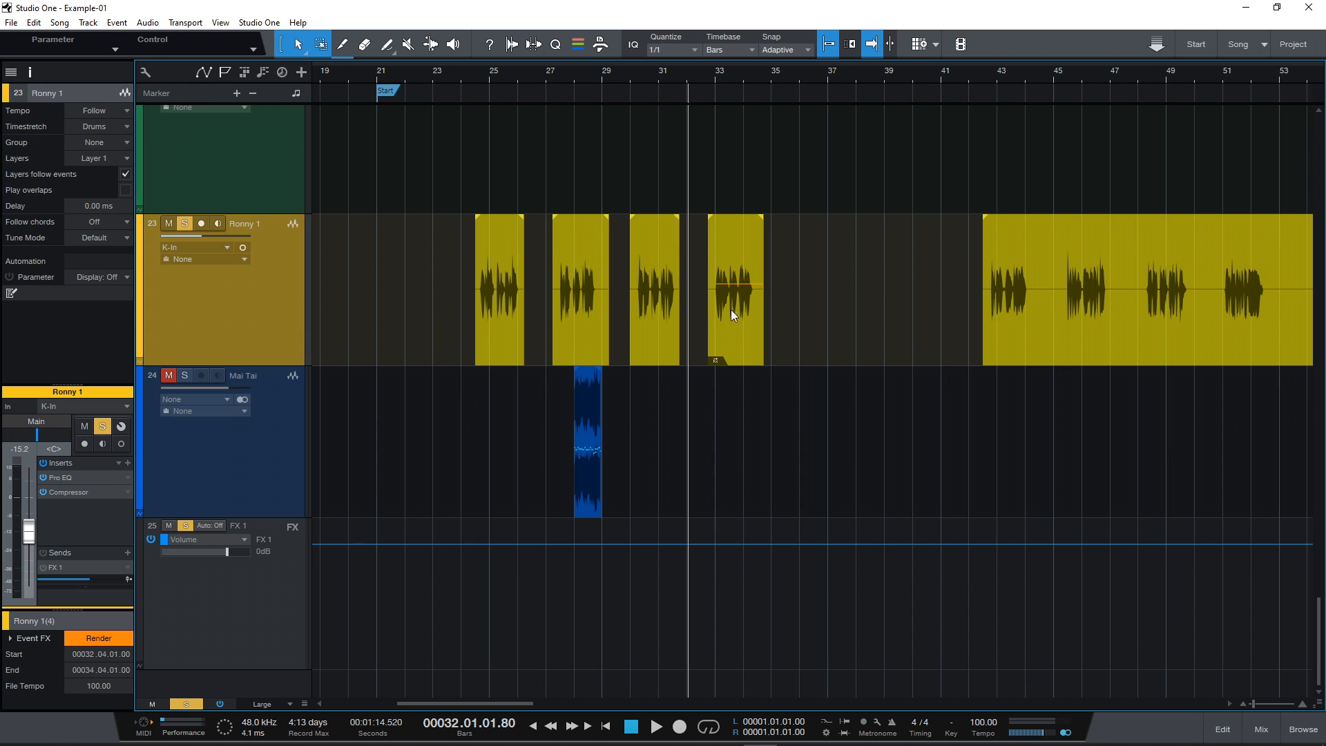
- Toggle the track inspector and examine the Event FX settings of the vocal event at bar 30 on track 23
{"action": "mouse_move", "coordinate": [737, 89]}
{"action": "left_mouse_down"}
{"action": "mouse_move", "coordinate": [749, 118]}
{"action": "mouse_move", "coordinate": [757, 104]}
{"action": "left_mouse_up"}
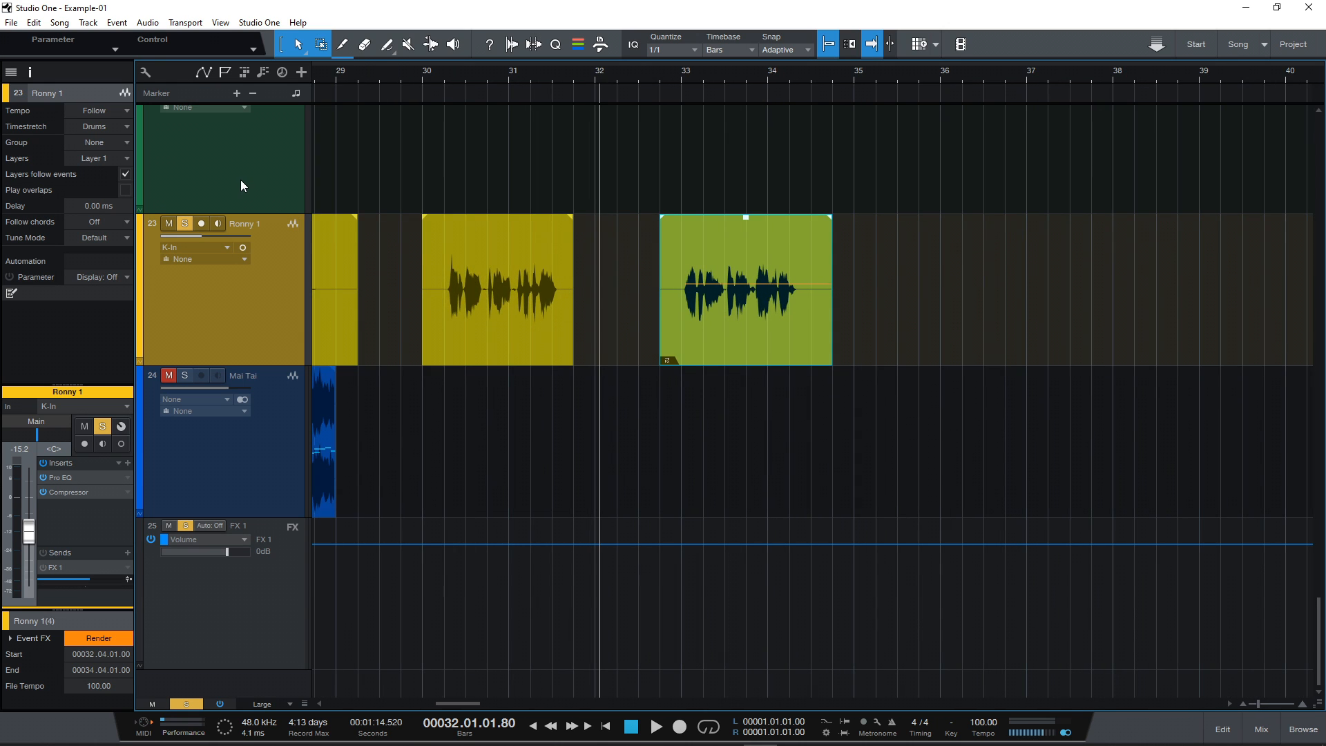
{"action": "key", "text": "F4"}
{"action": "key", "text": "F4"}
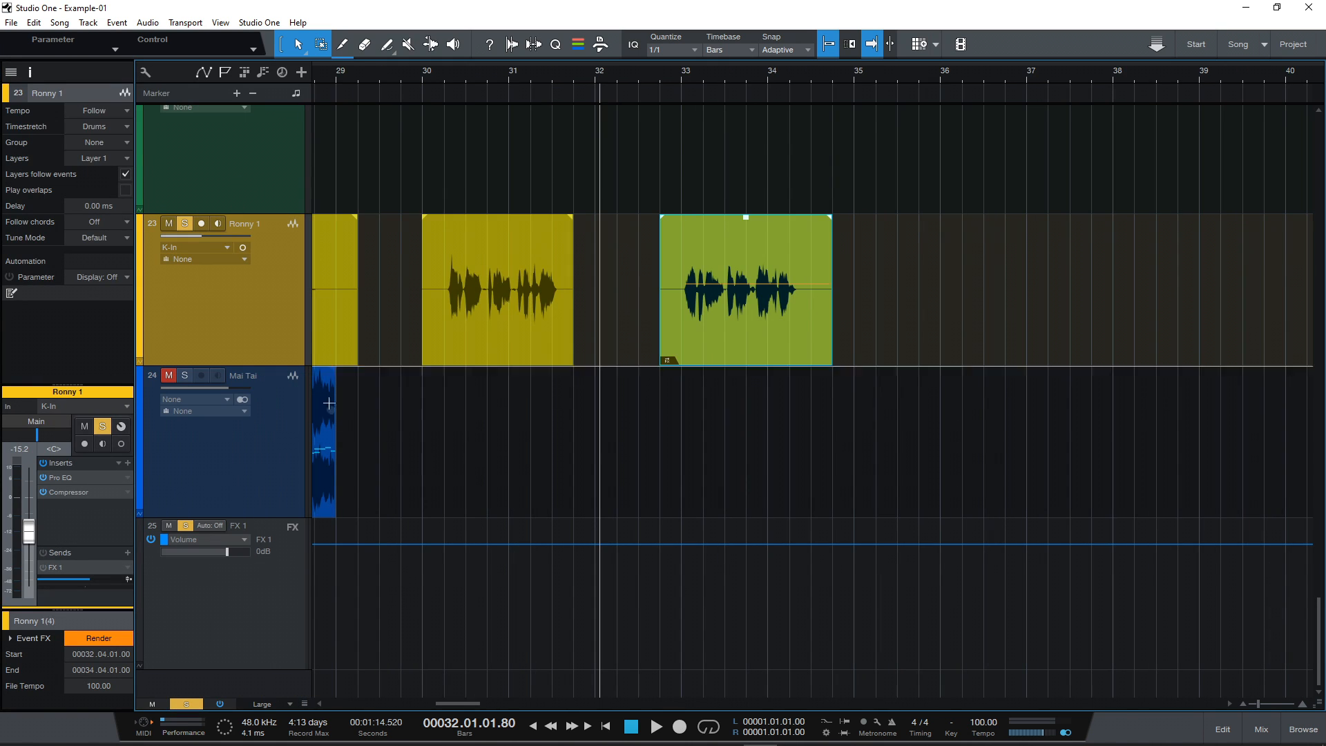
{"action": "left_click", "coordinate": [507, 317]}
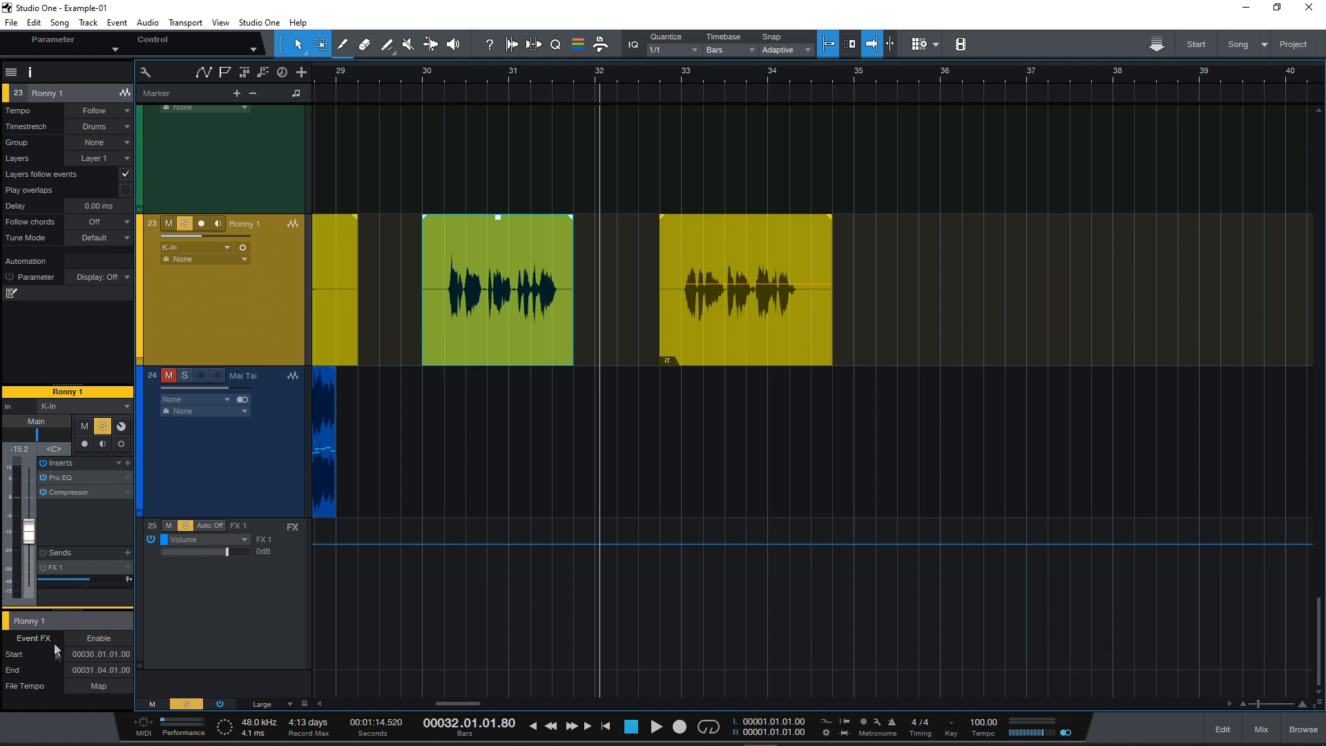
- Expand the Event FX of the Melodyne-edited vocal event near bar 33 on track 23 and render them into the audio
{"action": "left_click", "coordinate": [743, 349]}
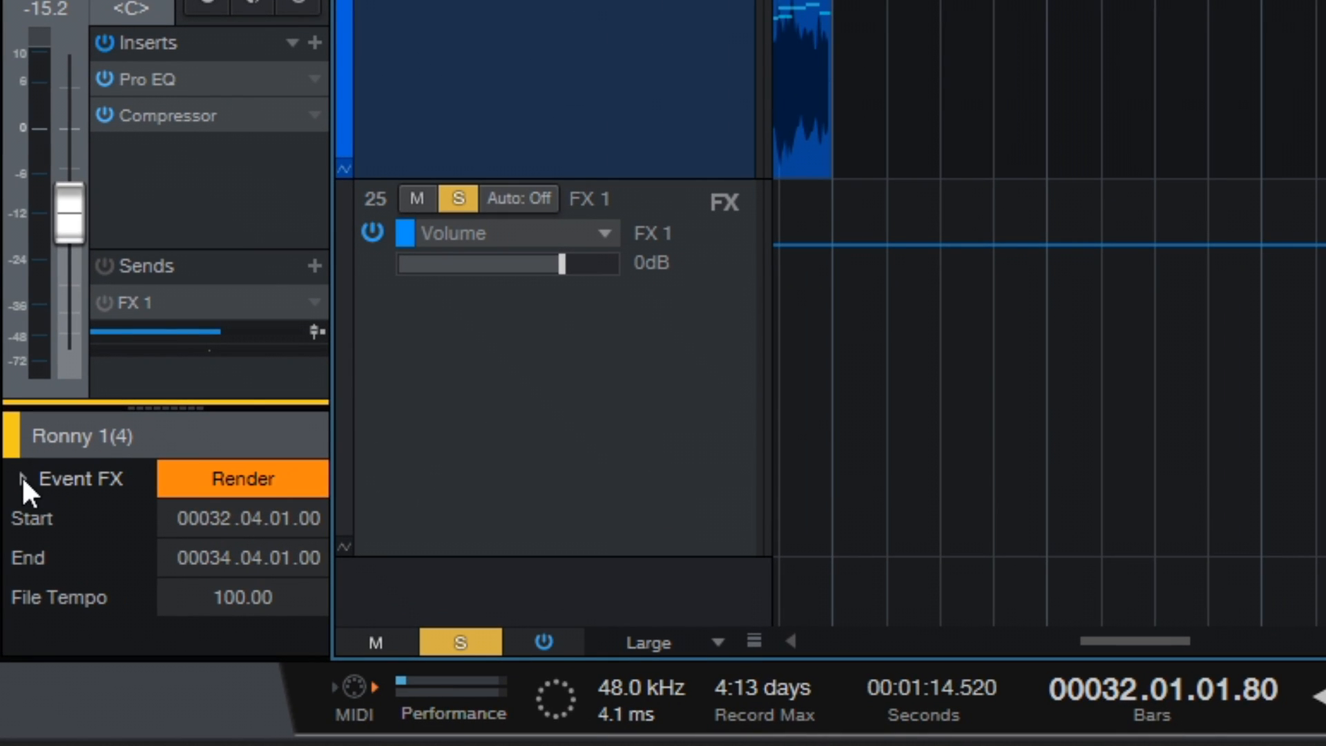
{"action": "left_click", "coordinate": [20, 478]}
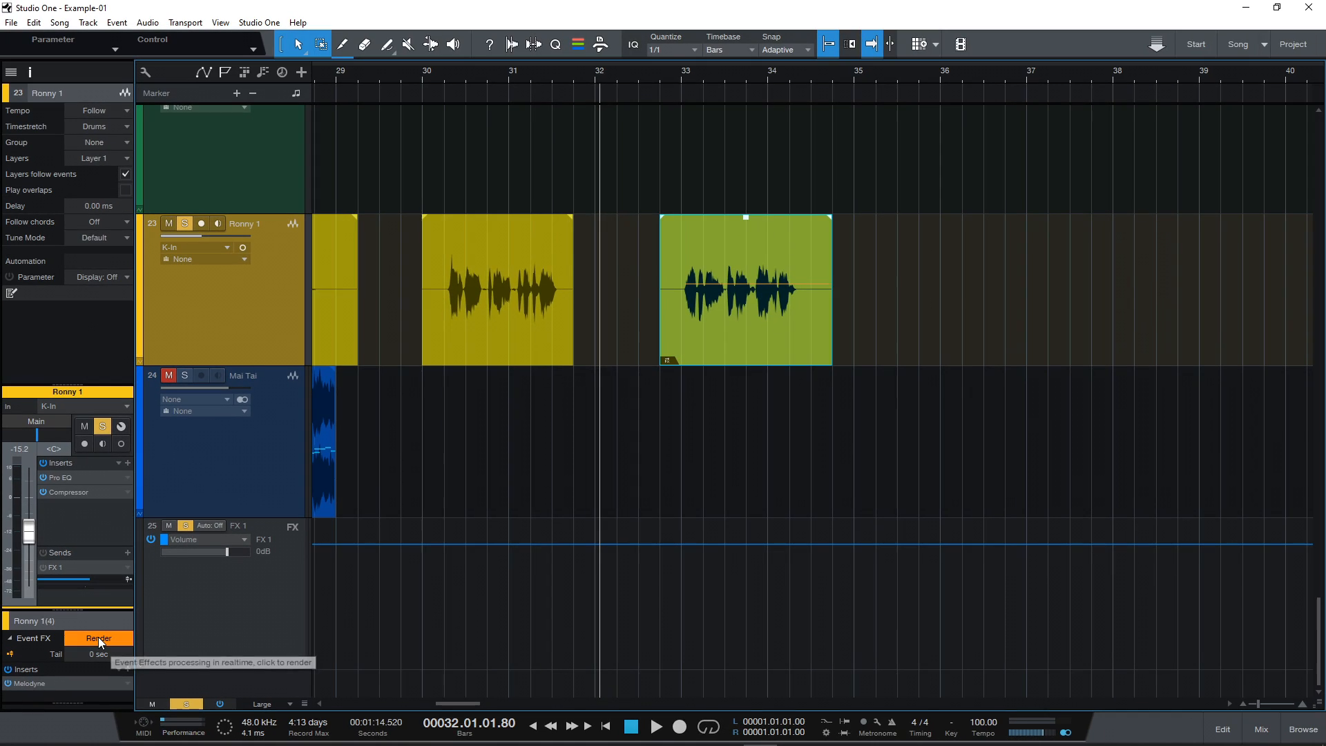
{"action": "left_click", "coordinate": [241, 477]}
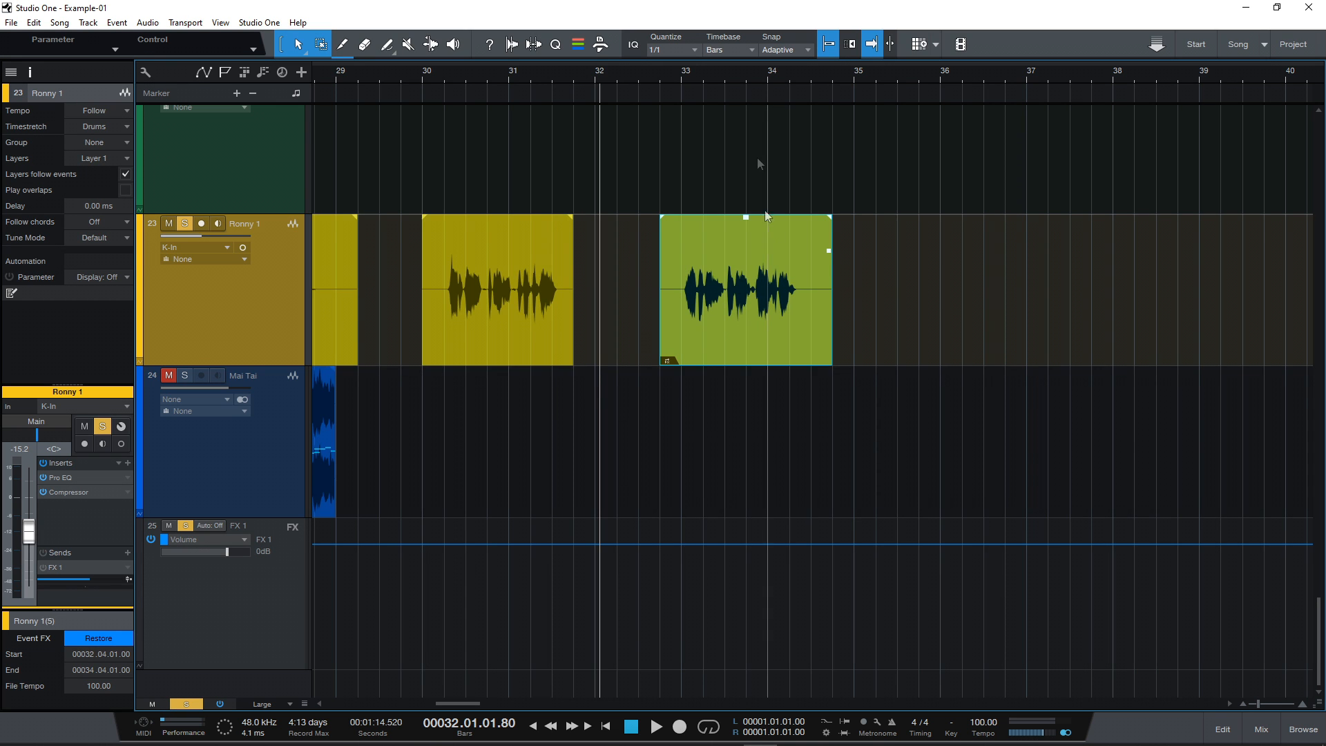
- Select all vocal events on track 23 and merge them into one continuous audio event
{"action": "left_click_drag", "start_coordinate": [724, 72], "coordinate": [764, 25]}
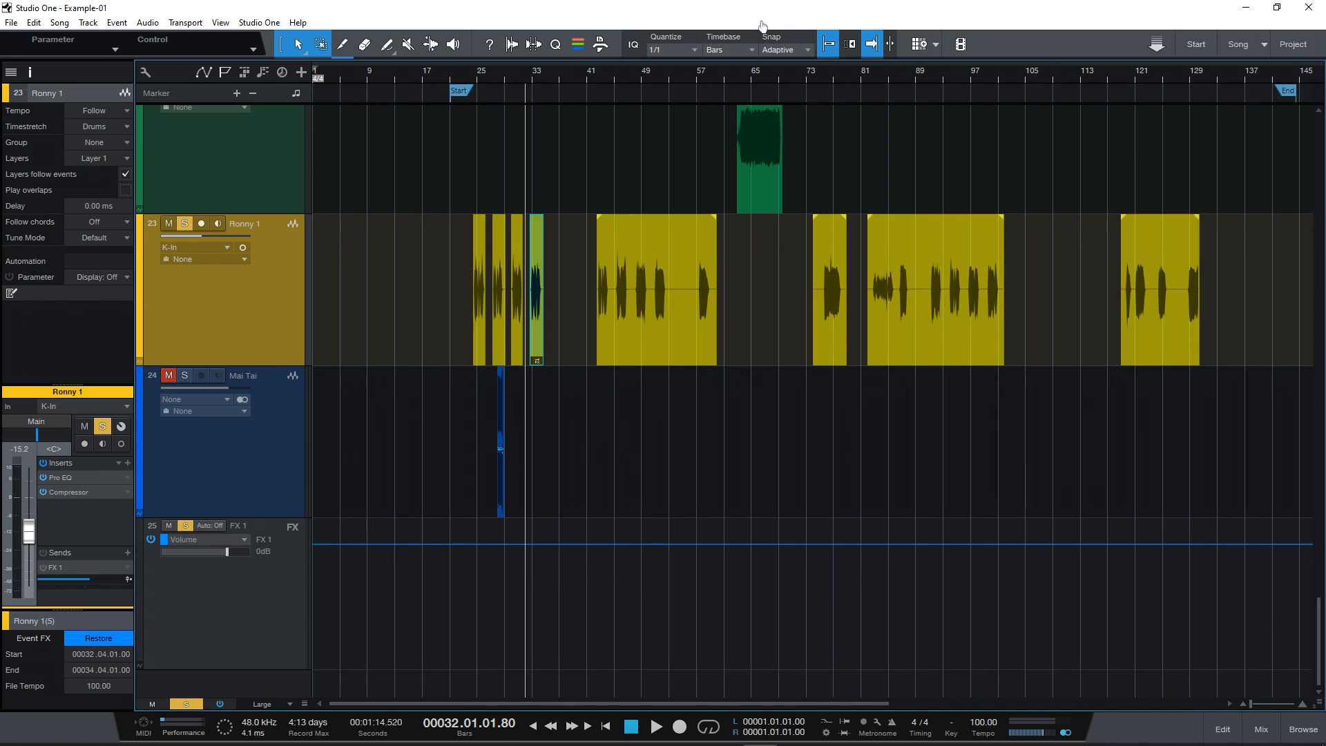
{"action": "left_click_drag", "start_coordinate": [428, 325], "coordinate": [1220, 291]}
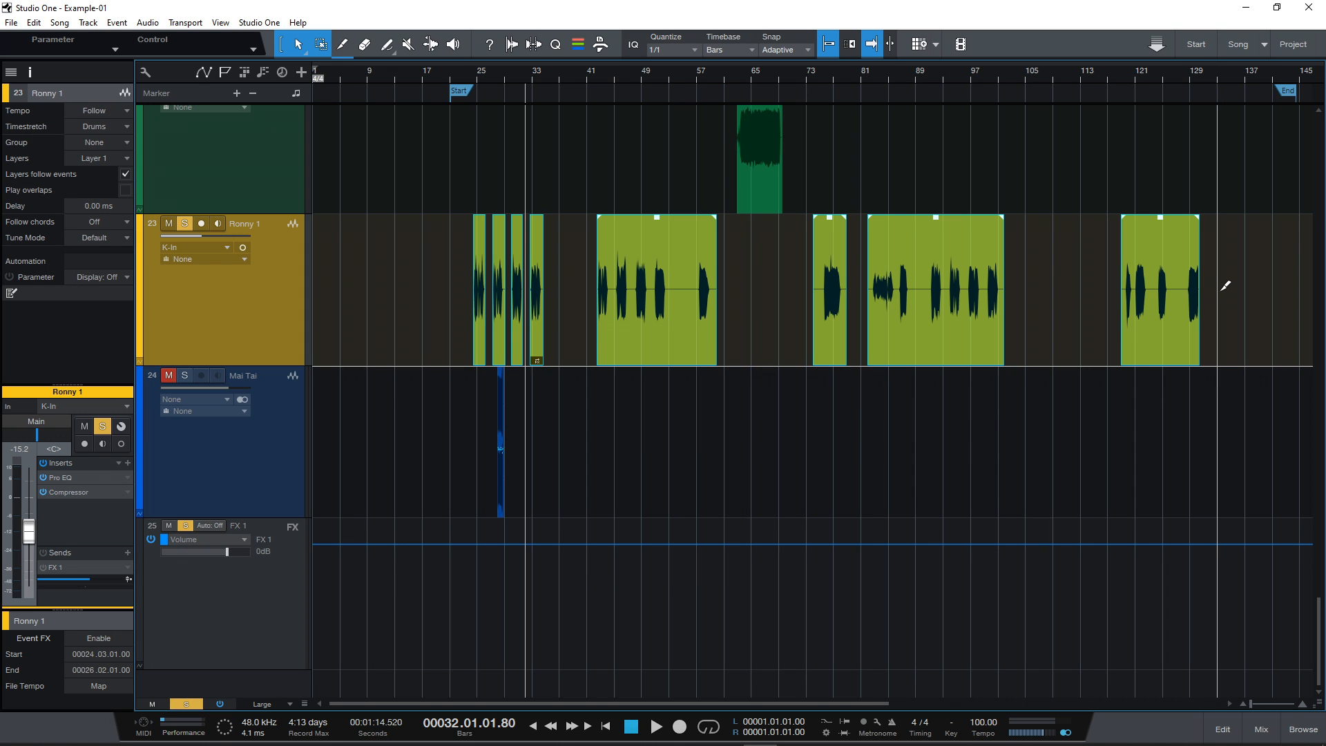
{"action": "key", "text": "ctrl+b"}
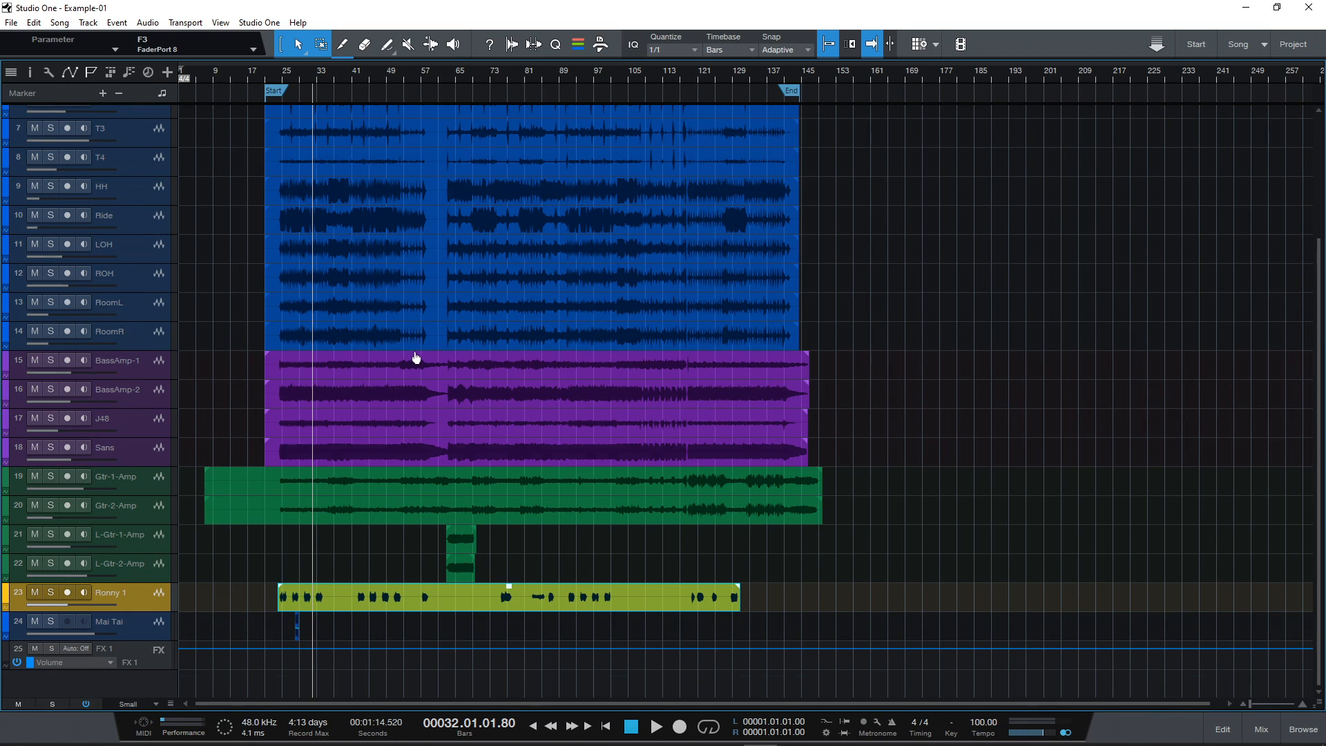
- Open the mixer console, enlarge it to full height, and shift the divider so the sends area is taller than the inserts
{"action": "scroll", "coordinate": [415, 357], "scroll_direction": "up", "scroll_amount": 3}
{"action": "scroll", "coordinate": [416, 357], "scroll_direction": "down", "scroll_amount": 3}
{"action": "scroll", "coordinate": [416, 357], "scroll_direction": "up", "scroll_amount": 3}
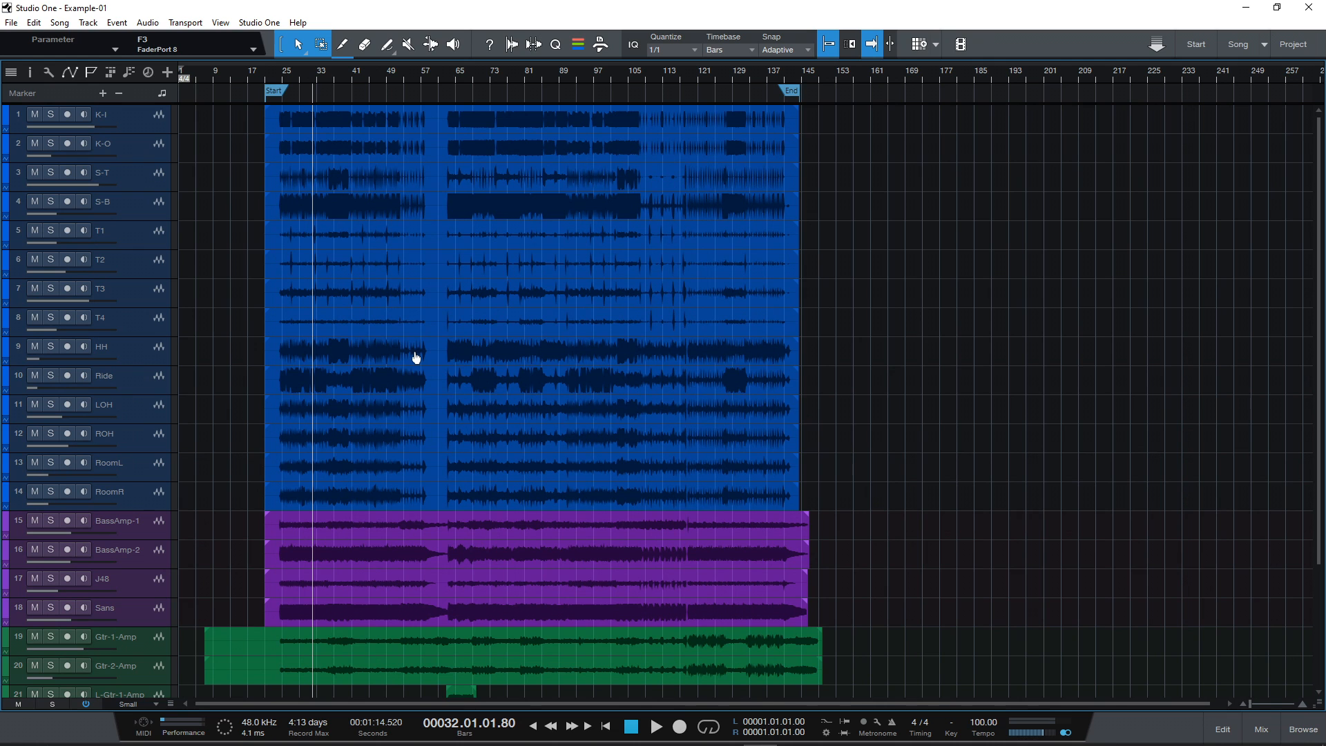
{"action": "key", "text": "F3"}
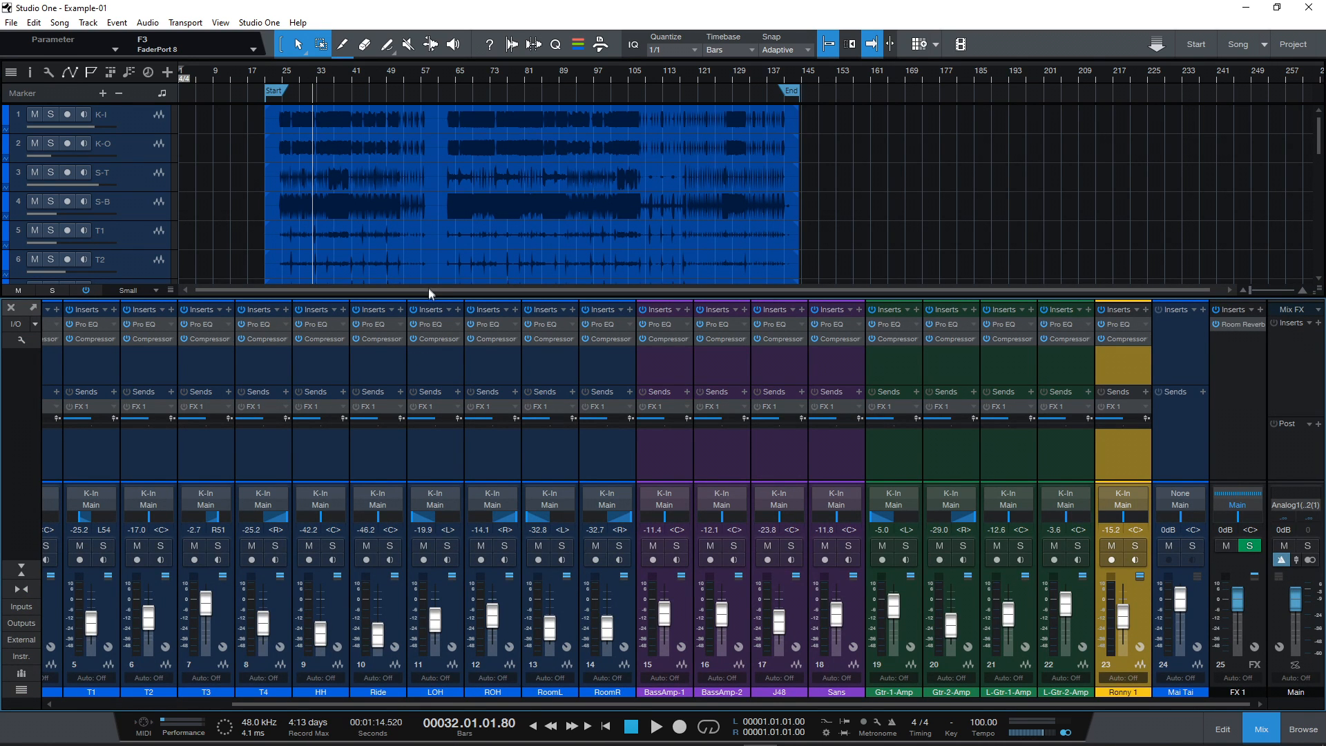
{"action": "left_click_drag", "start_coordinate": [428, 297], "coordinate": [438, 54]}
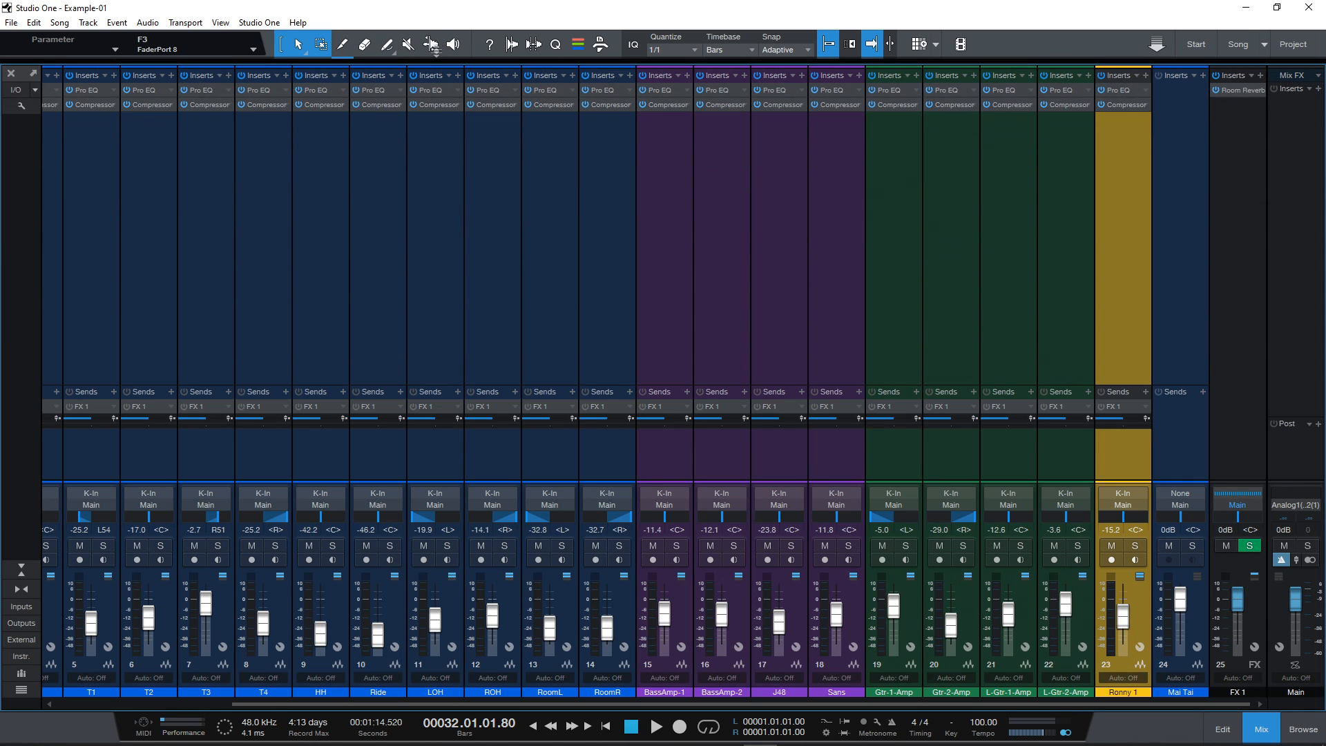
{"action": "left_click", "coordinate": [440, 391]}
{"action": "left_click_drag", "start_coordinate": [439, 386], "coordinate": [439, 206]}
- Reset the volume faders of all drum and bass channels, K-I through Sans, to 0 dB
{"action": "left_click_drag", "start_coordinate": [385, 703], "coordinate": [159, 693]}
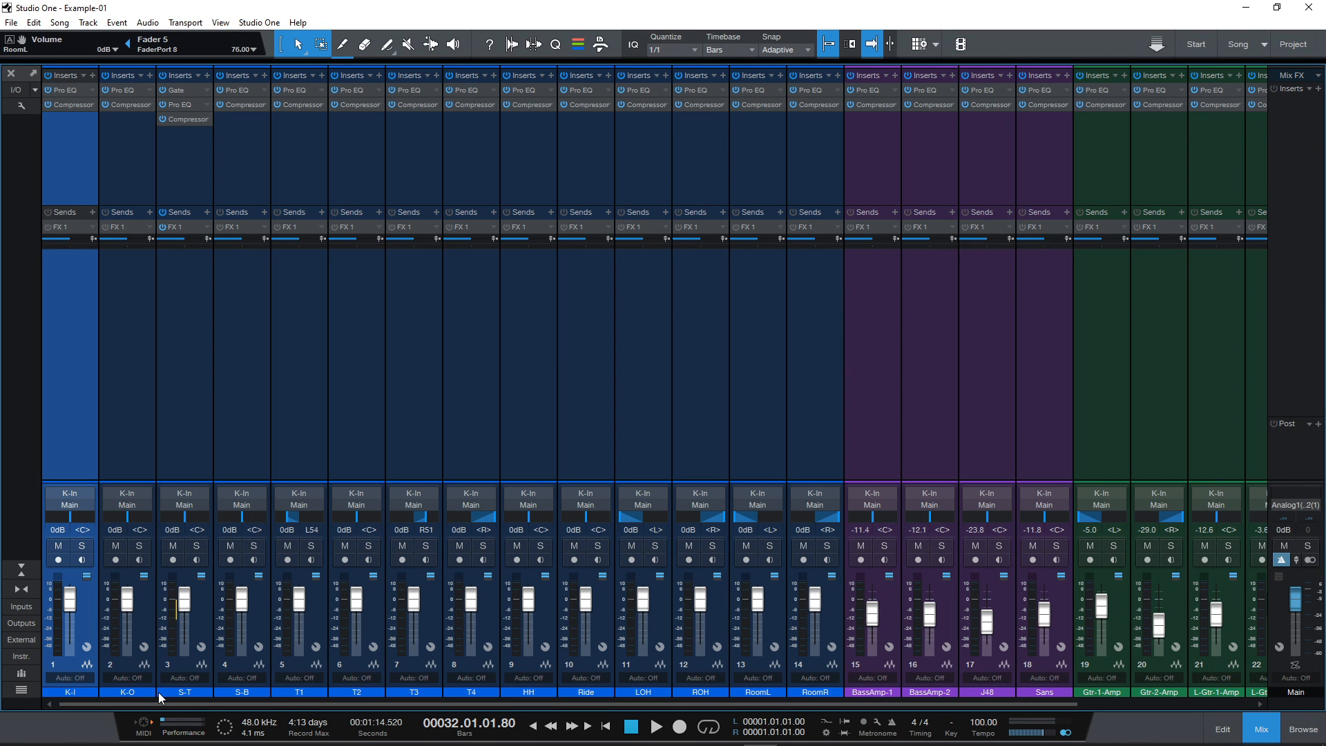
{"action": "left_click", "coordinate": [871, 618], "text": "ctrl"}
{"action": "left_click", "coordinate": [926, 619], "text": "ctrl"}
{"action": "left_click", "coordinate": [987, 620], "text": "ctrl"}
{"action": "left_click", "coordinate": [1043, 614], "text": "ctrl"}
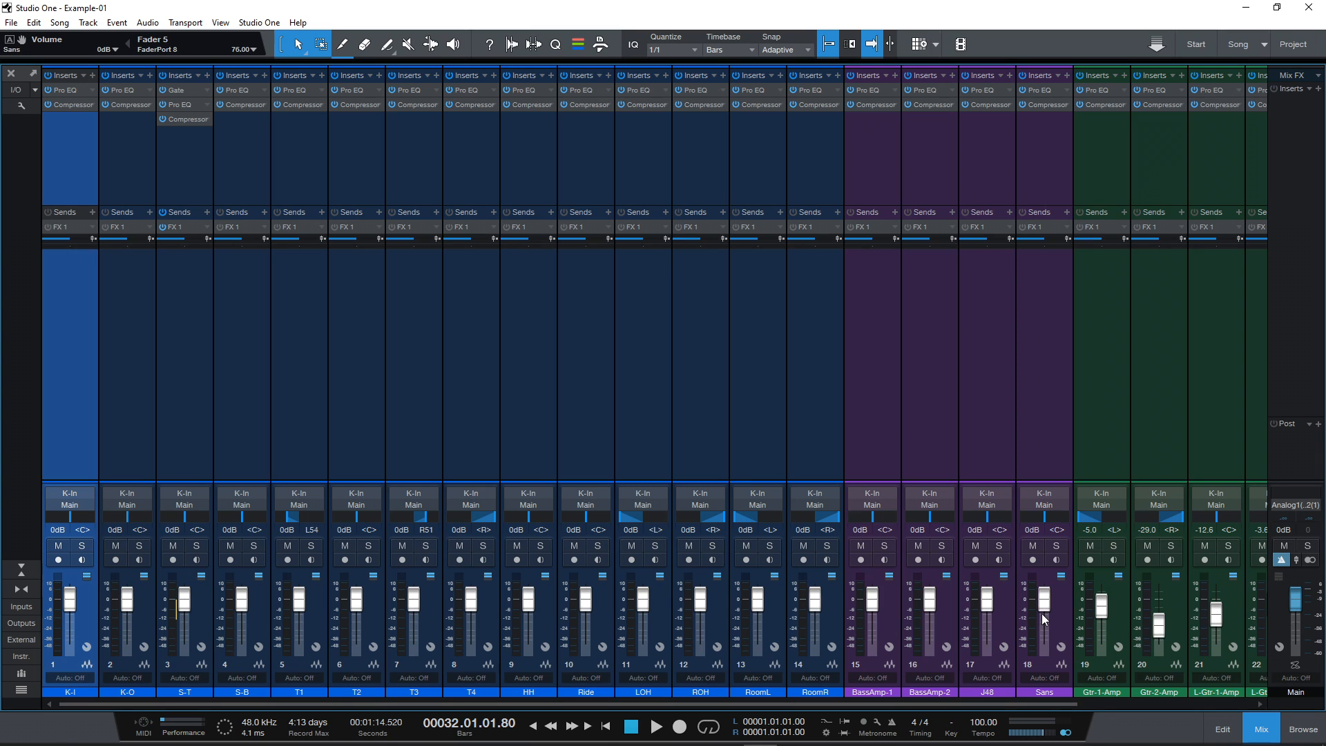
- Center the pan of the drum channels T1, T3, T4, LOH, ROH, RoomL and RoomR
{"action": "left_click", "coordinate": [296, 404]}
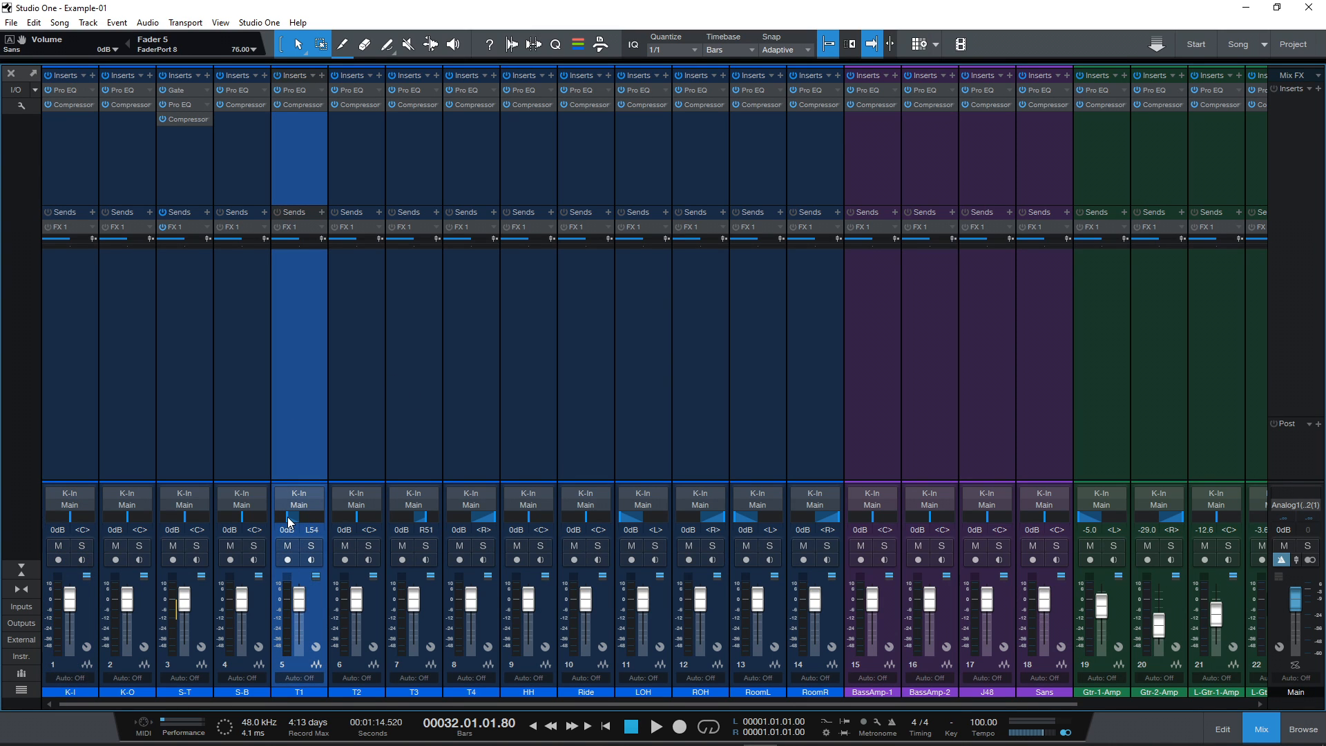
{"action": "left_click", "coordinate": [333, 516], "text": "ctrl"}
{"action": "left_click", "coordinate": [413, 424]}
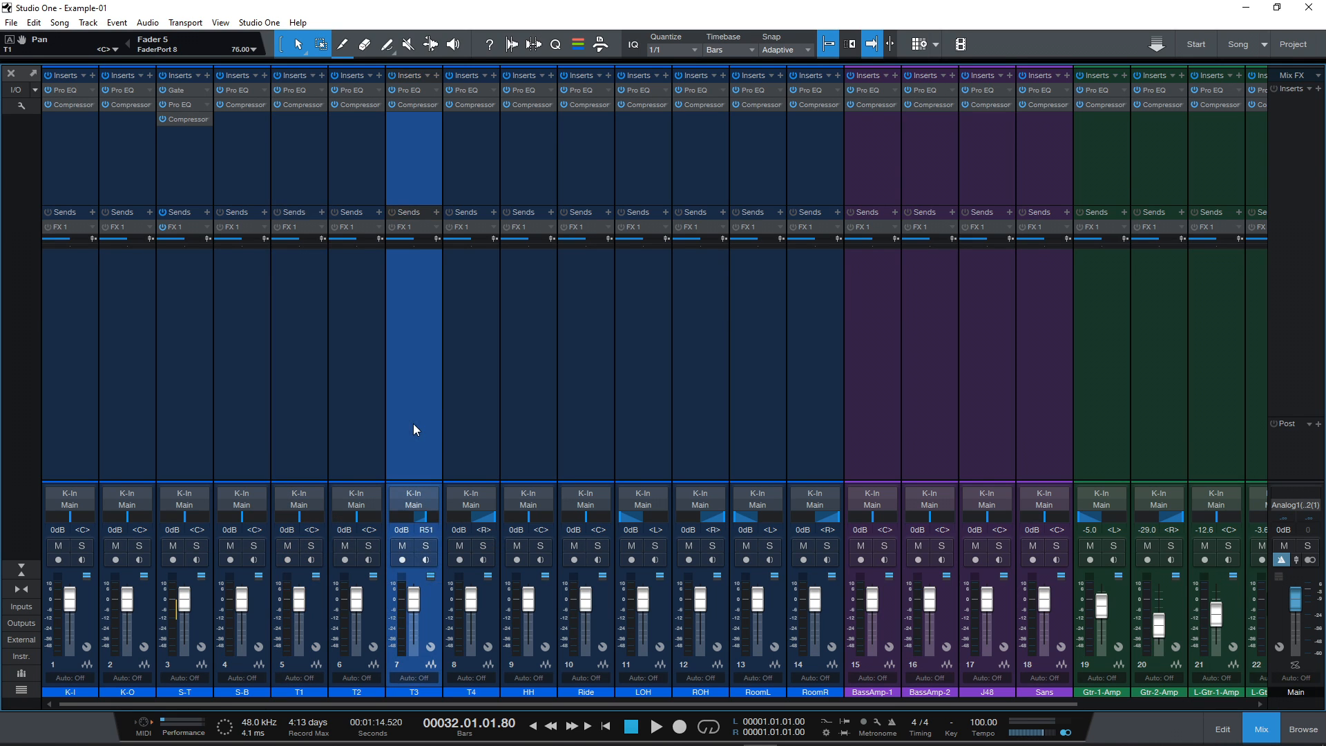
{"action": "left_click", "coordinate": [471, 421]}
{"action": "left_click", "coordinate": [649, 410]}
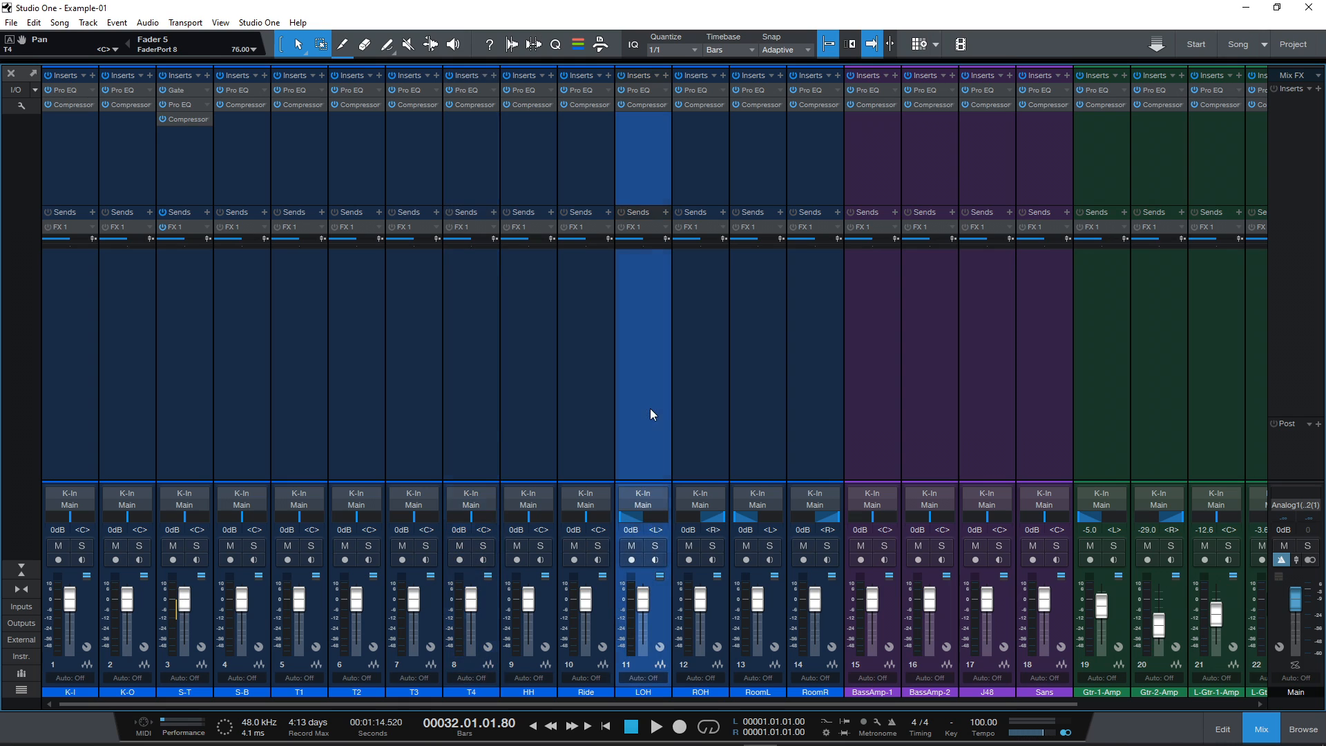
{"action": "left_click", "coordinate": [698, 411]}
{"action": "left_click", "coordinate": [771, 410]}
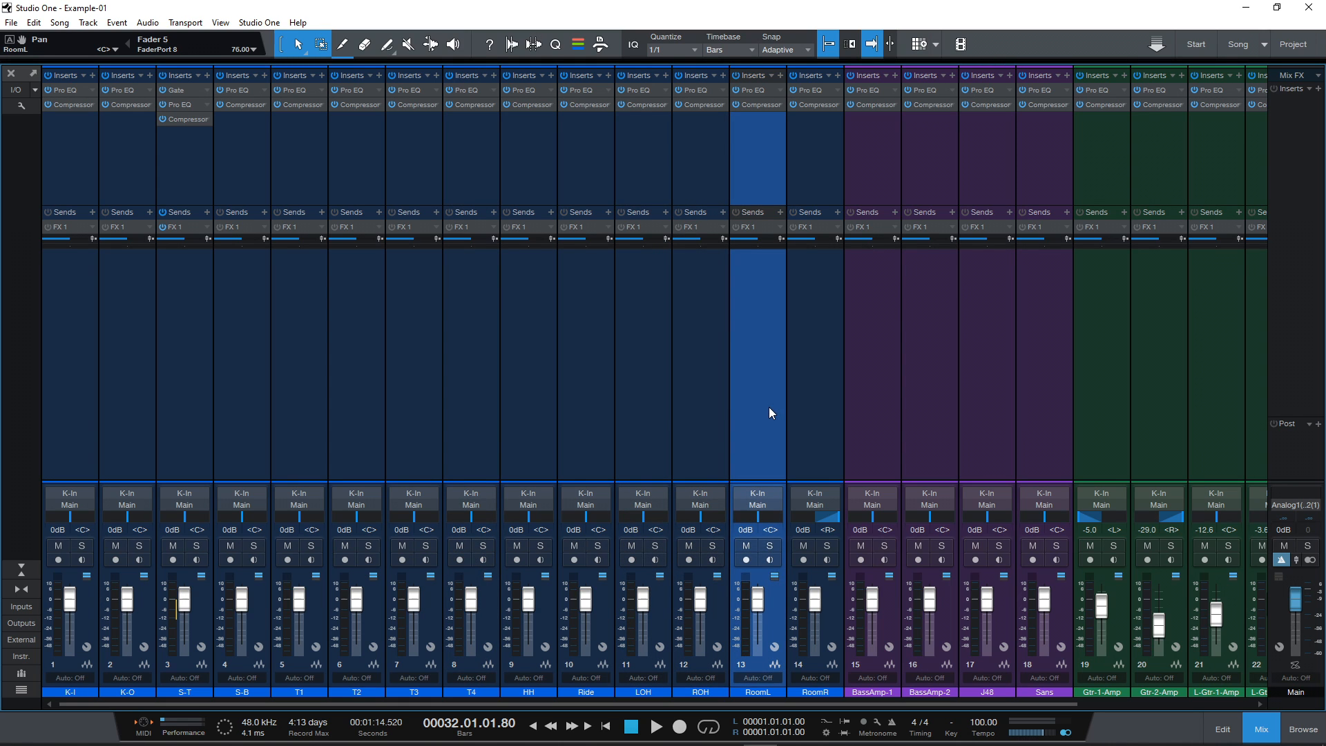
{"action": "left_click", "coordinate": [812, 412]}
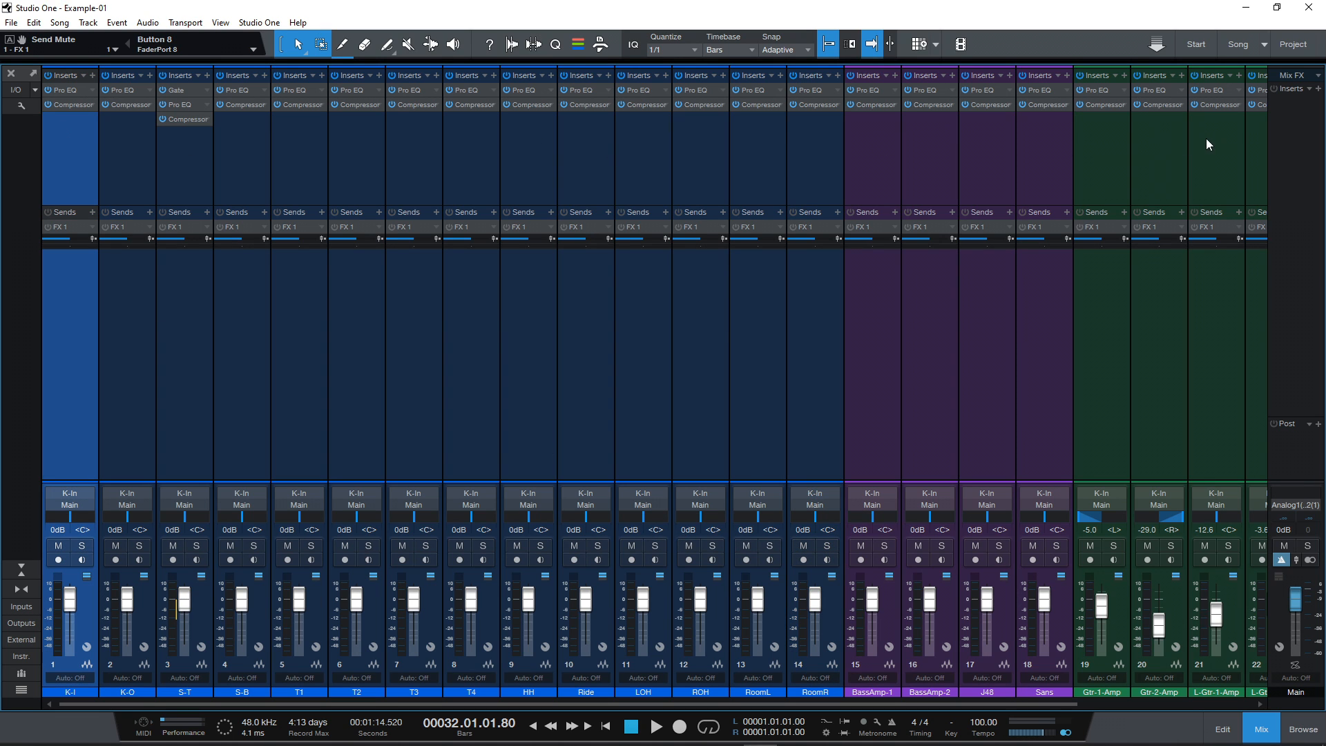
- Deactivate all insert effects on the drum, bass, guitar and vocal channels, 1 through 23
{"action": "left_click", "coordinate": [1206, 138], "text": "shift"}
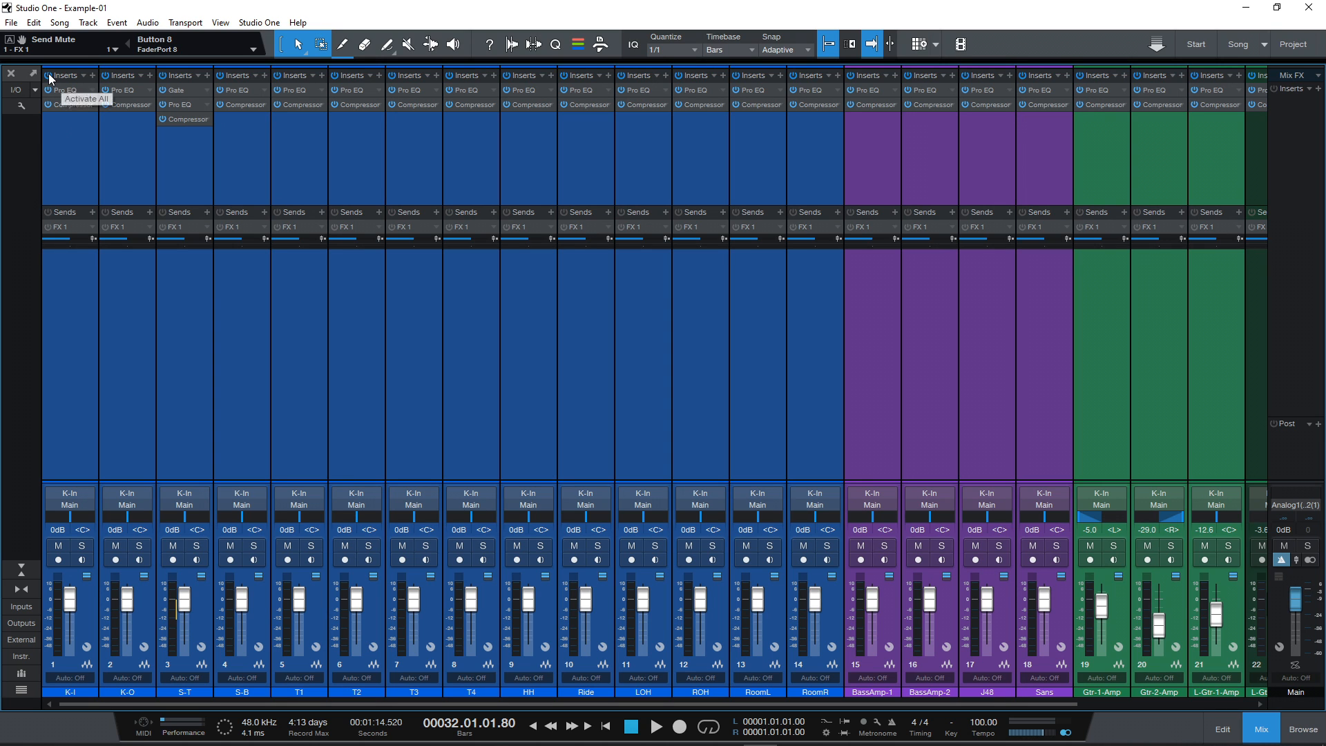
{"action": "left_click", "coordinate": [450, 182]}
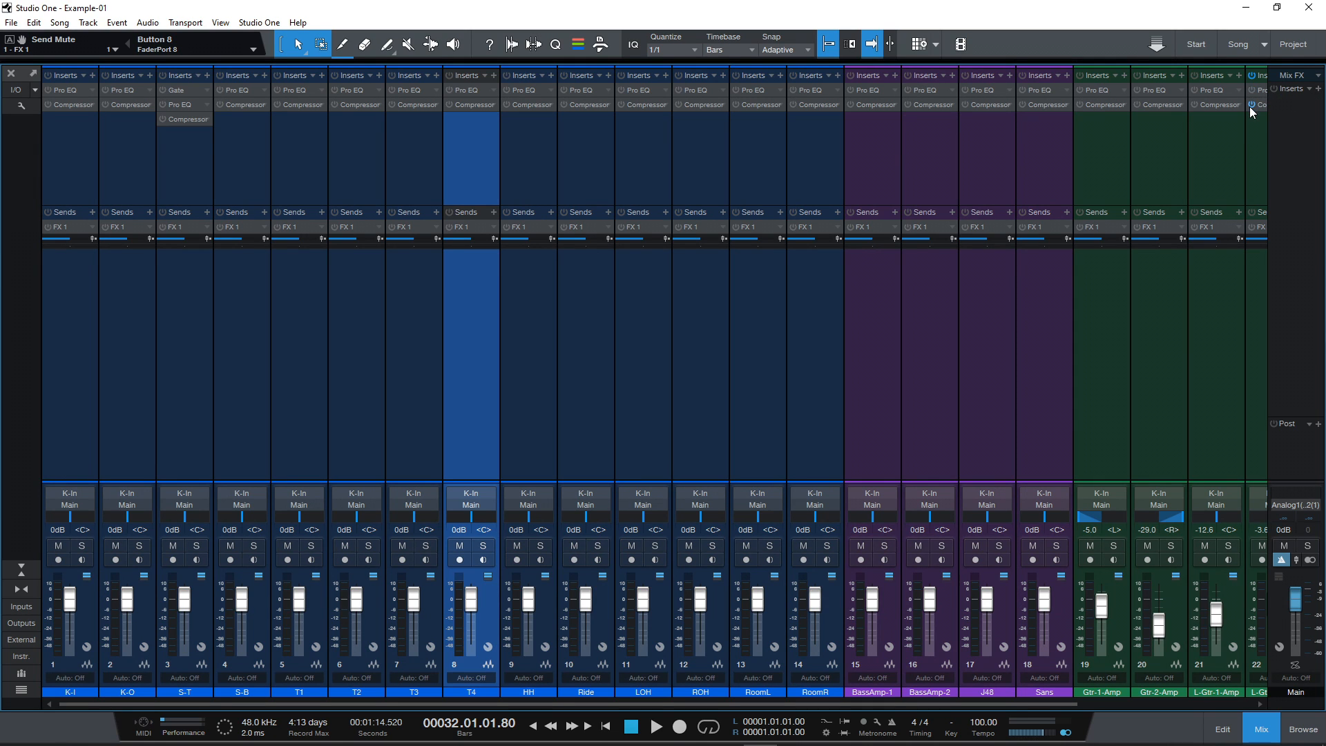
{"action": "left_click_drag", "start_coordinate": [951, 703], "coordinate": [1127, 703]}
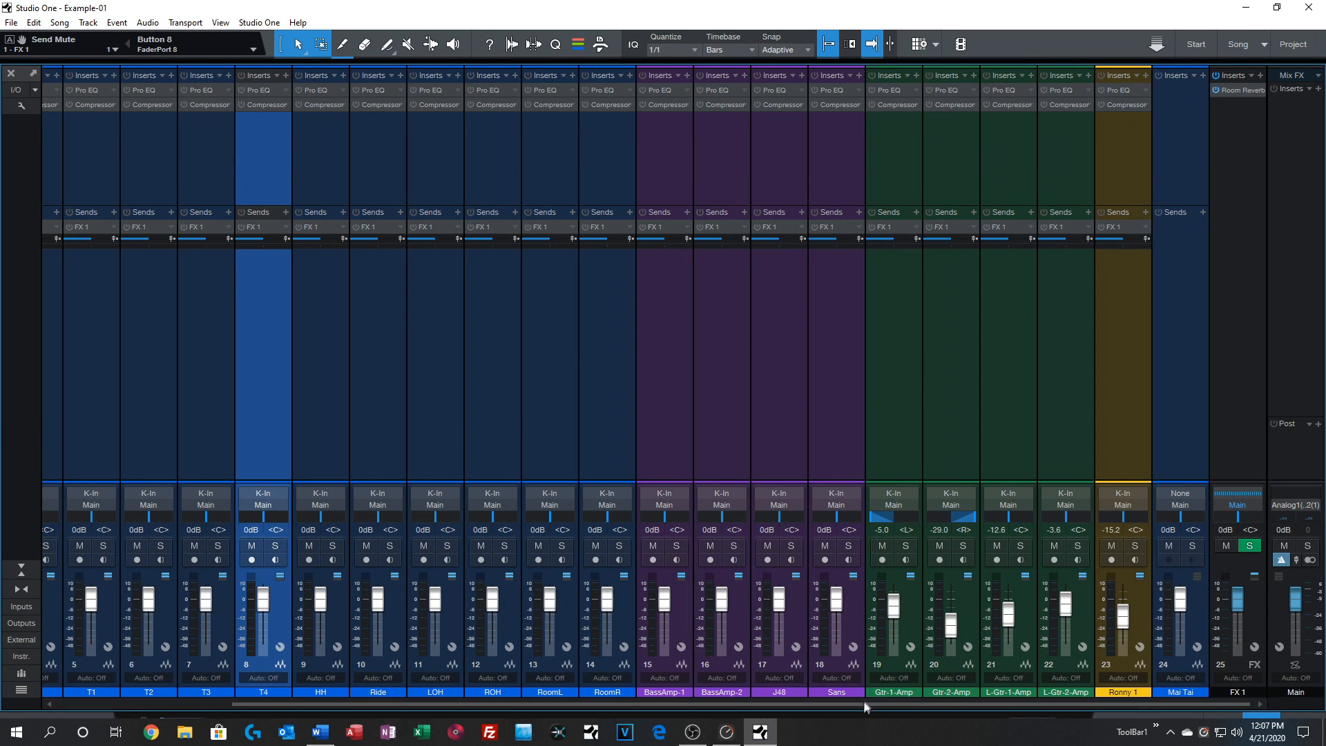
- Reset the Gtr-2-Amp, L-Gtr-1-Amp and L-Gtr-2-Amp faders to 0 dB and center the pan of Gtr-1-Amp and Gtr-2-Amp
{"action": "left_click_drag", "start_coordinate": [862, 703], "coordinate": [946, 704]}
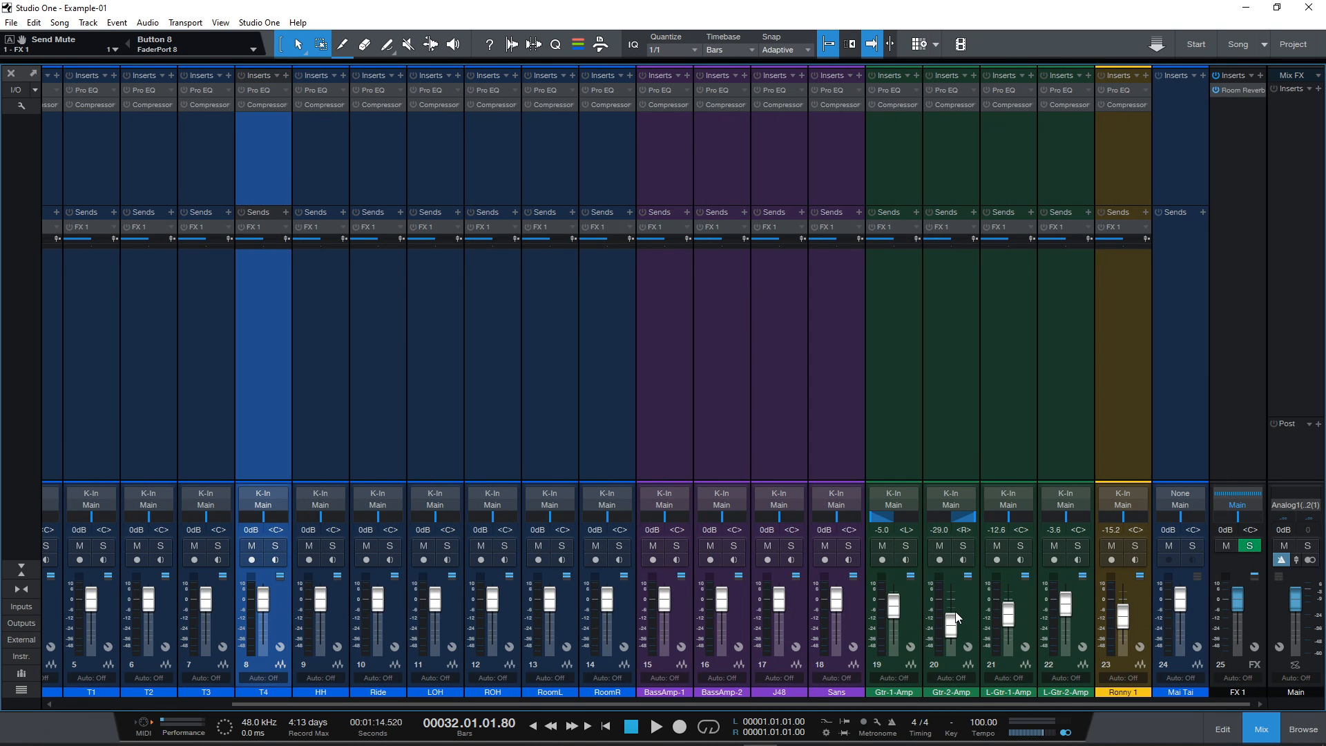
{"action": "left_click", "coordinate": [952, 617], "text": "alt"}
{"action": "left_click", "coordinate": [1007, 612], "text": "alt"}
{"action": "left_click", "coordinate": [1064, 606], "text": "alt"}
{"action": "left_click", "coordinate": [882, 417]}
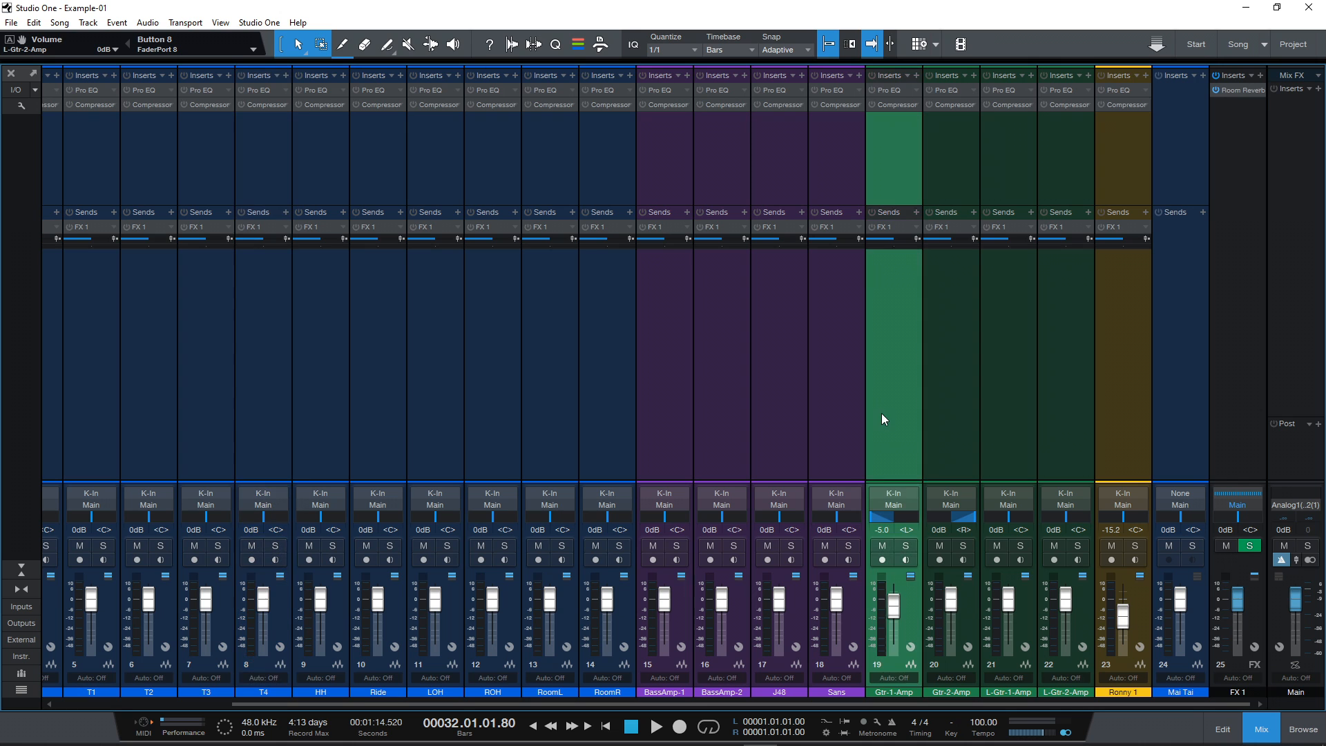
{"action": "left_click", "coordinate": [956, 402]}
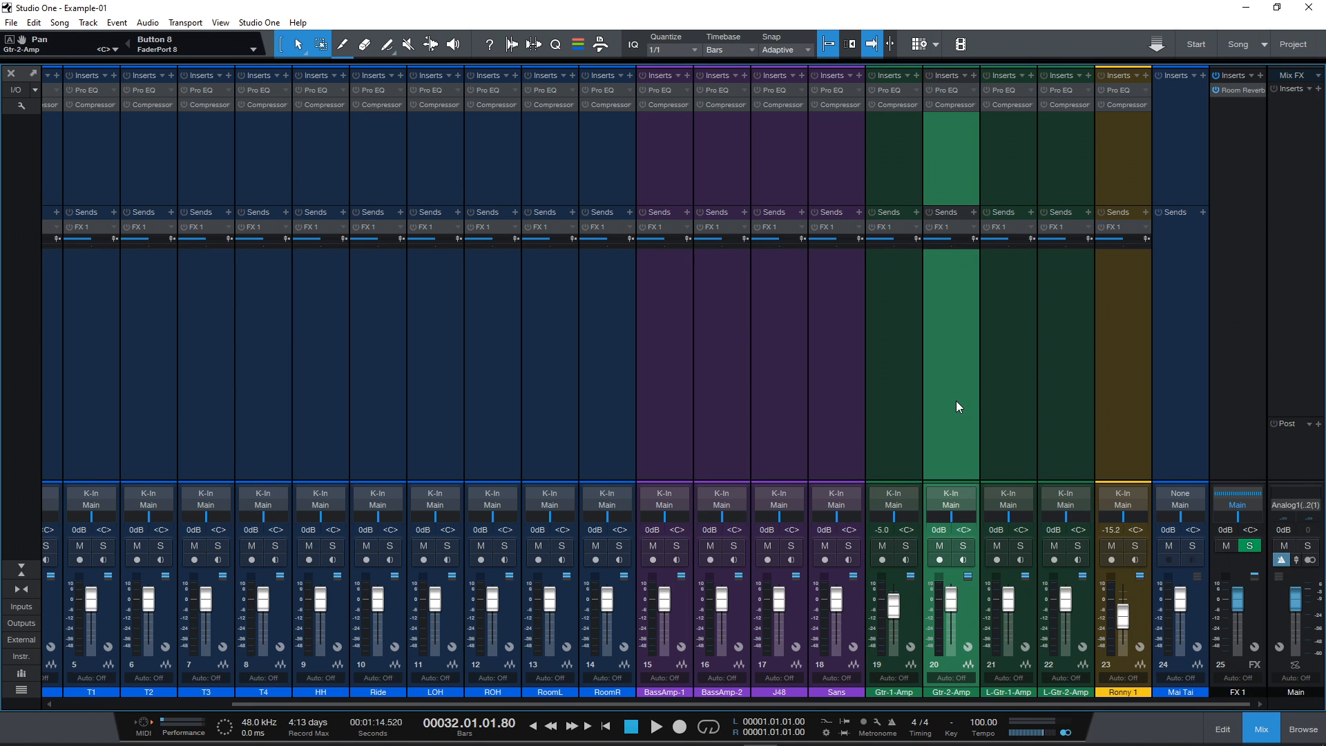
{"action": "left_click_drag", "start_coordinate": [801, 703], "coordinate": [622, 703]}
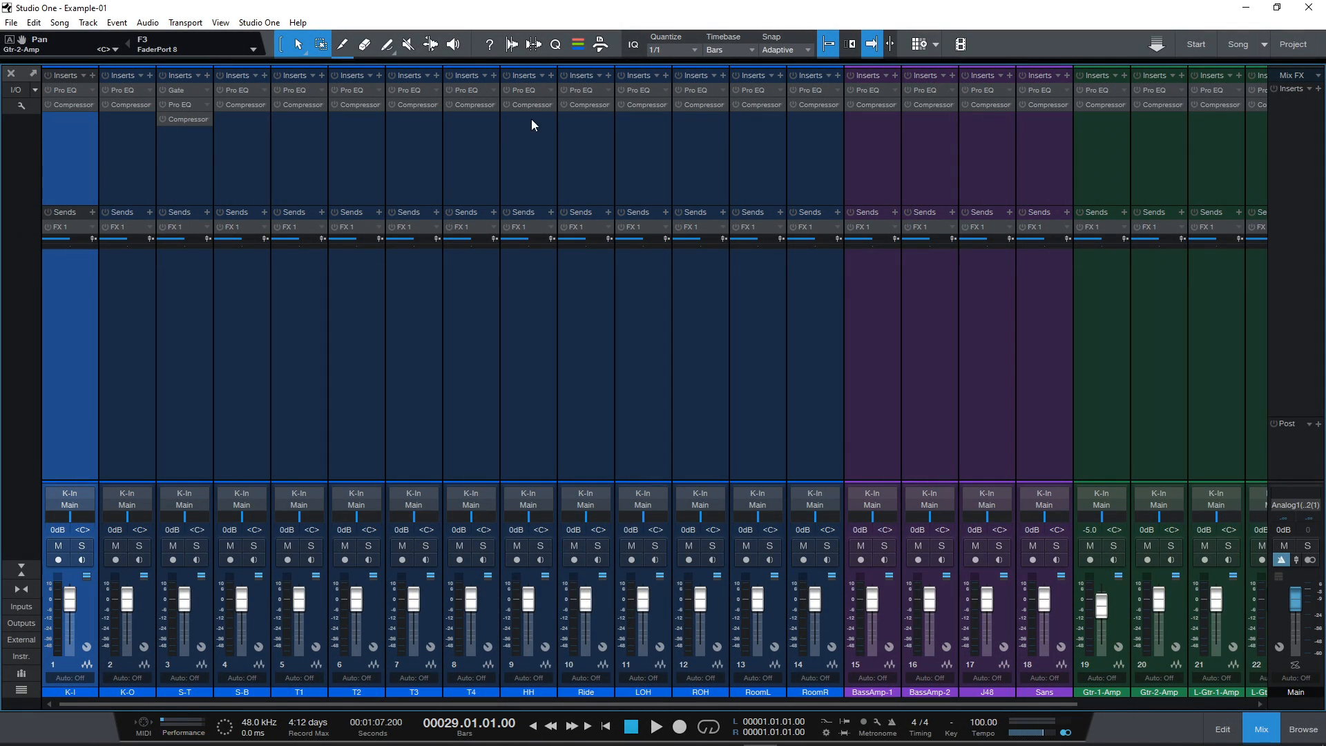
- Close the mixer and open the Drums folder inside Song 1 Name in the file browser
{"action": "key", "text": "F3"}
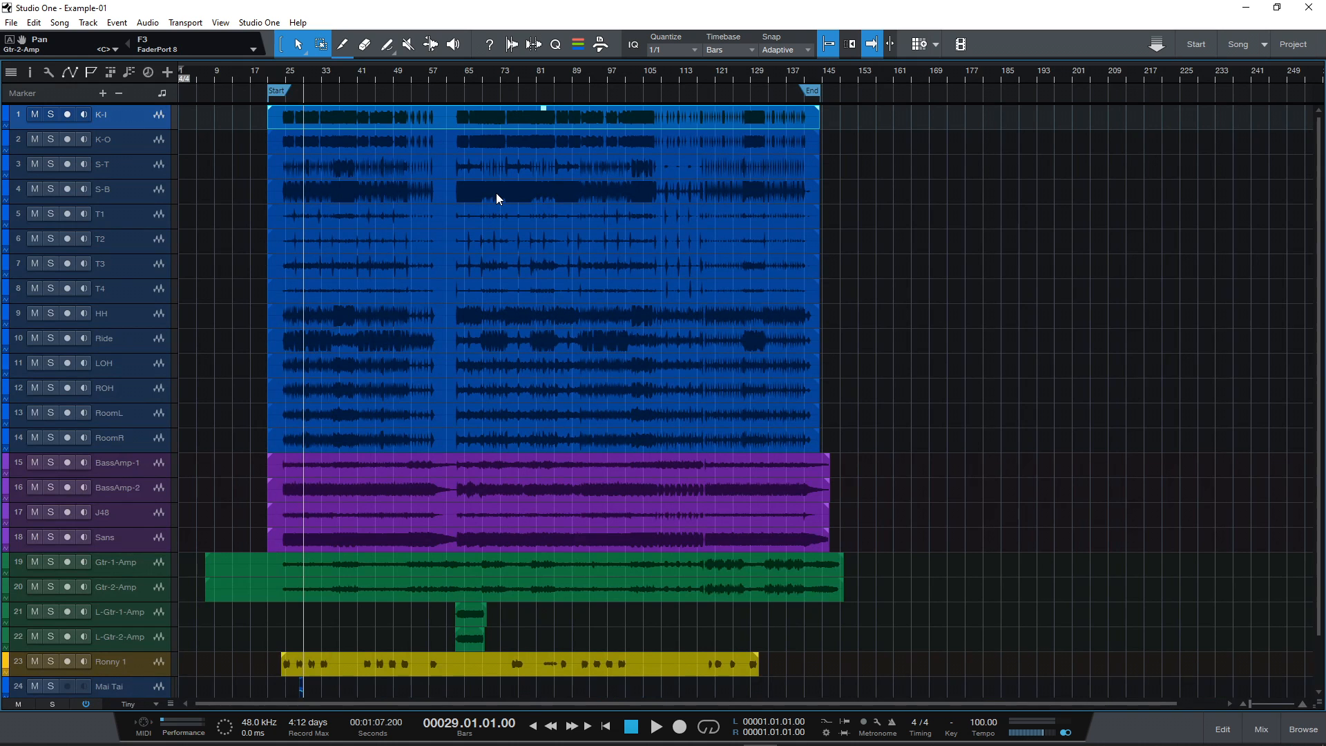
{"action": "key", "text": "F5"}
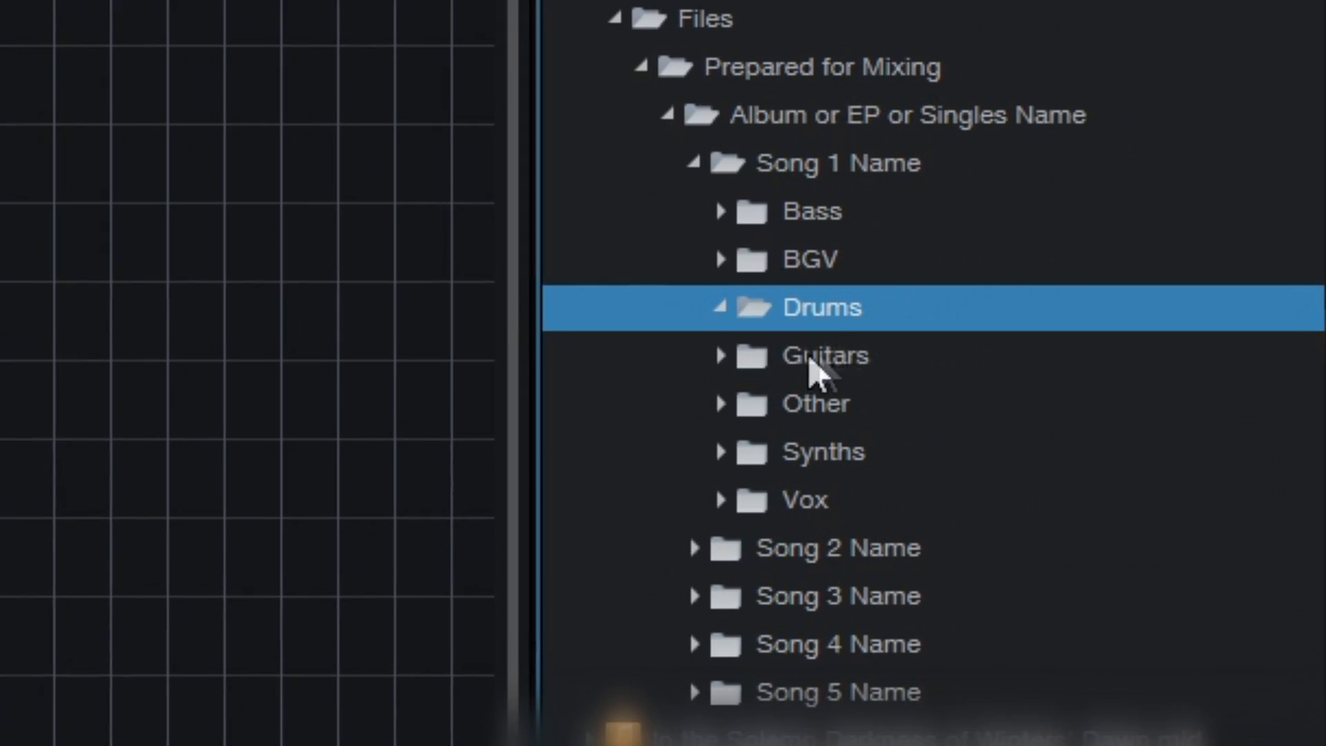
{"action": "left_click", "coordinate": [730, 157]}
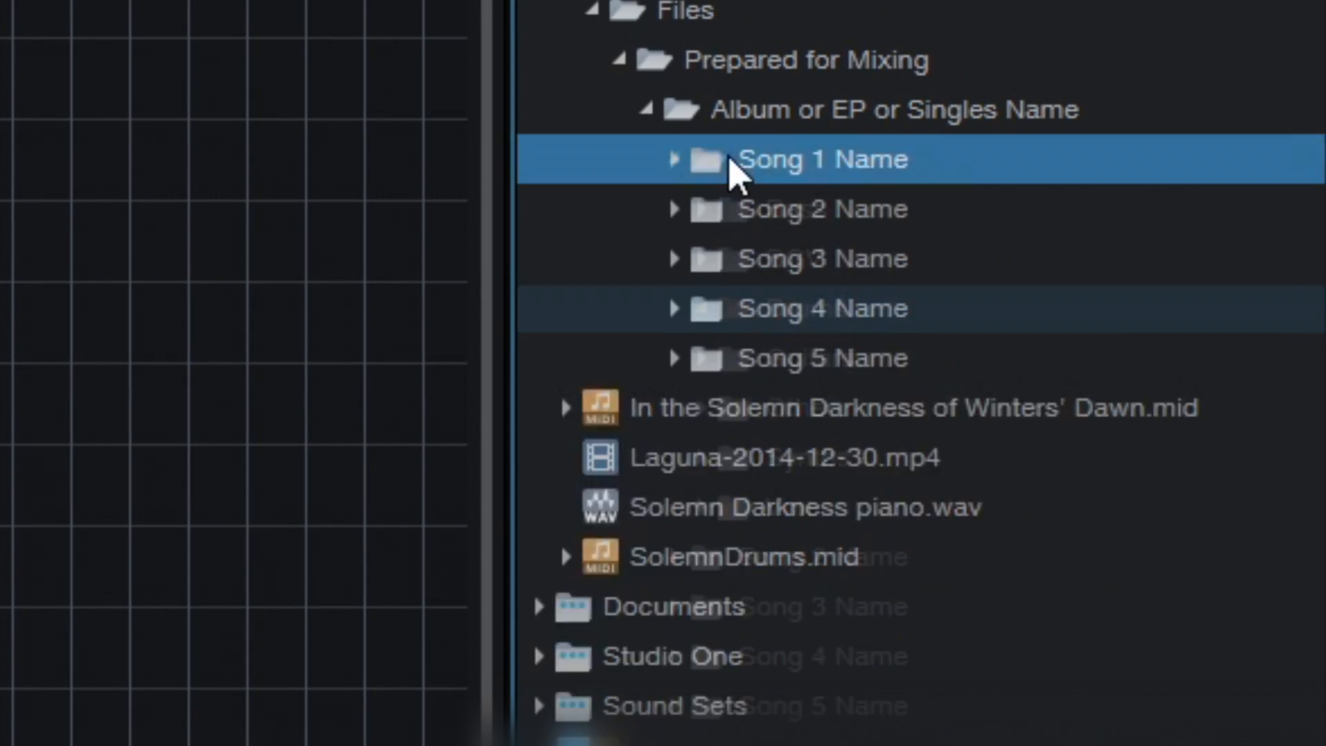
{"action": "left_click", "coordinate": [758, 160]}
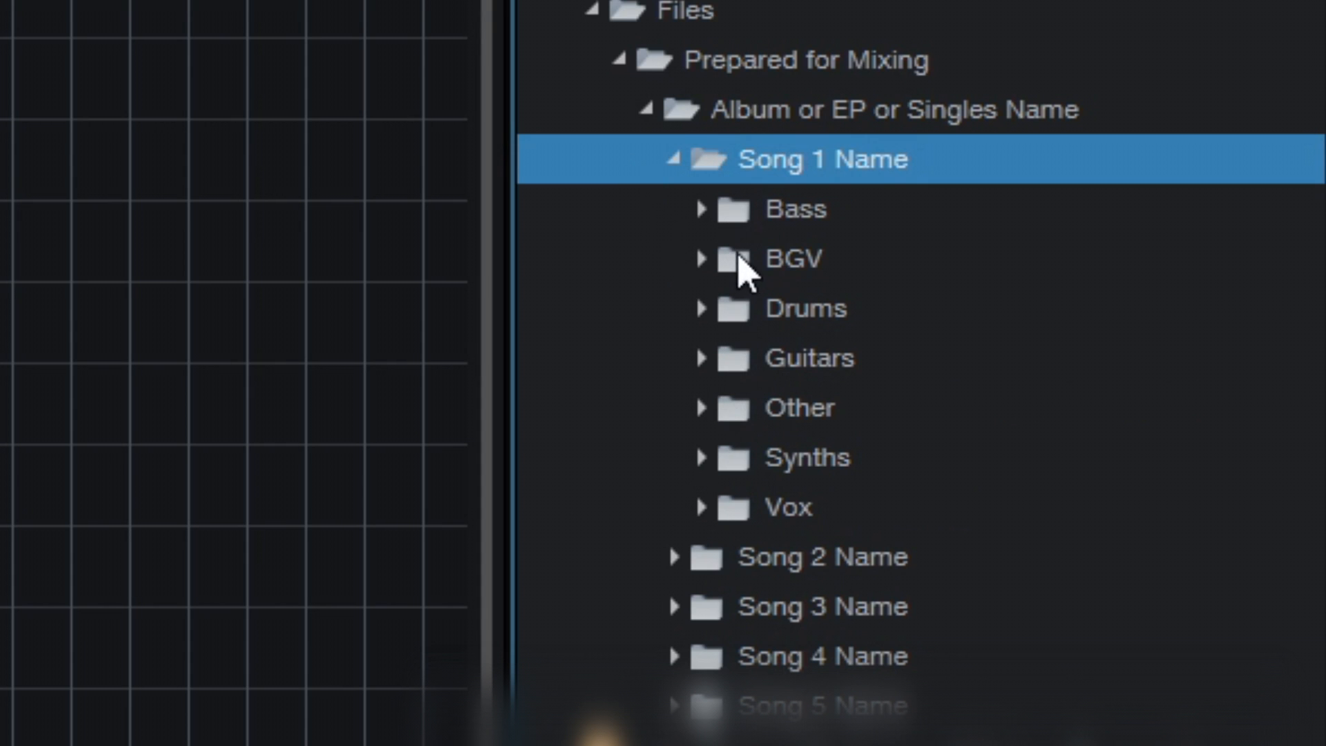
{"action": "left_click", "coordinate": [738, 317]}
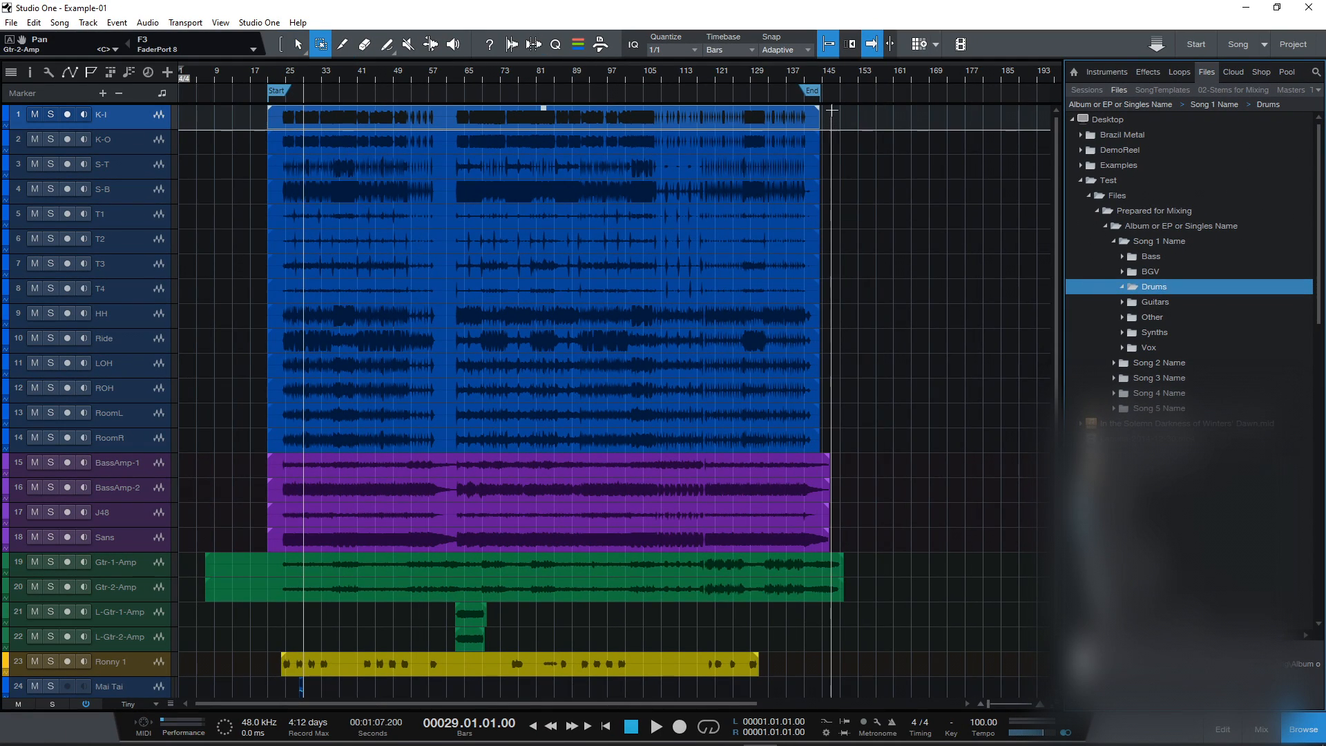
- Select a range across drum tracks 1 to 14, from the beginning of the timeline to just past the song's end marker
{"action": "left_click_drag", "start_coordinate": [831, 111], "coordinate": [824, 204]}
{"action": "left_click_drag", "start_coordinate": [807, 415], "coordinate": [177, 433]}
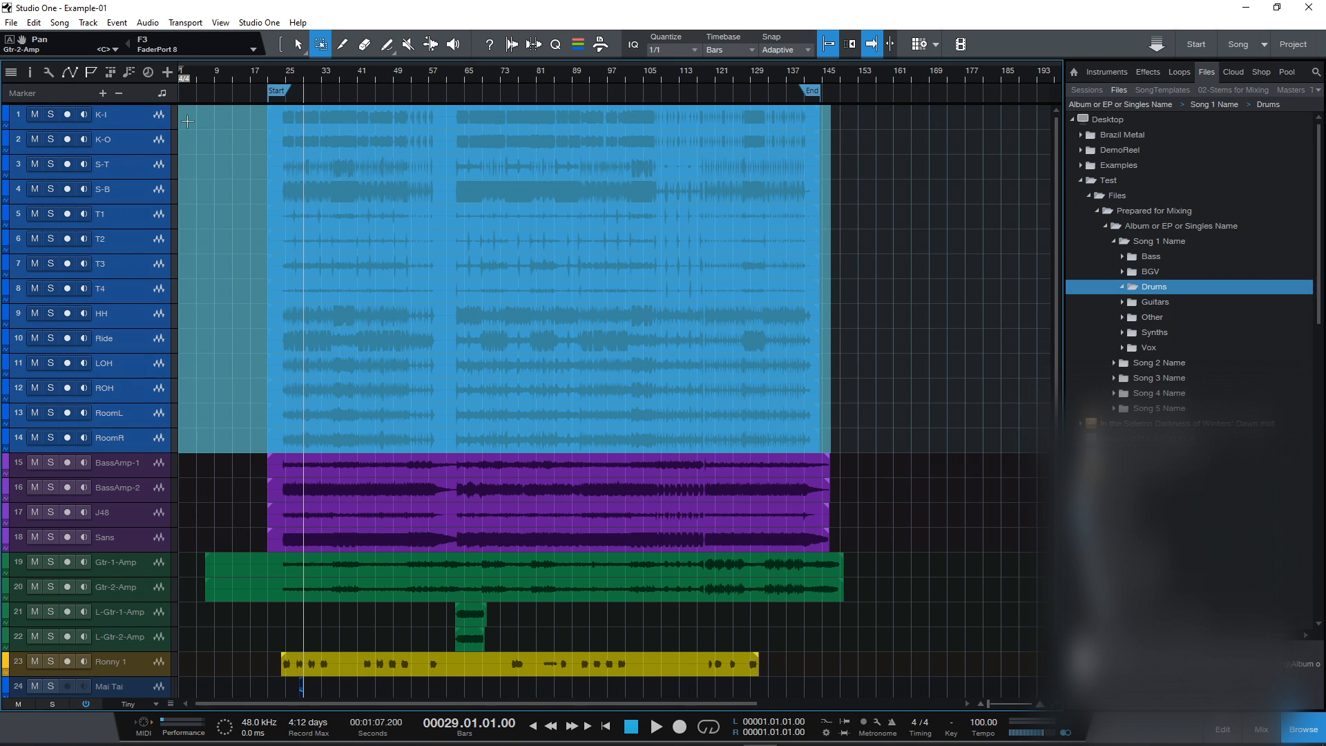
{"action": "key", "text": "1"}
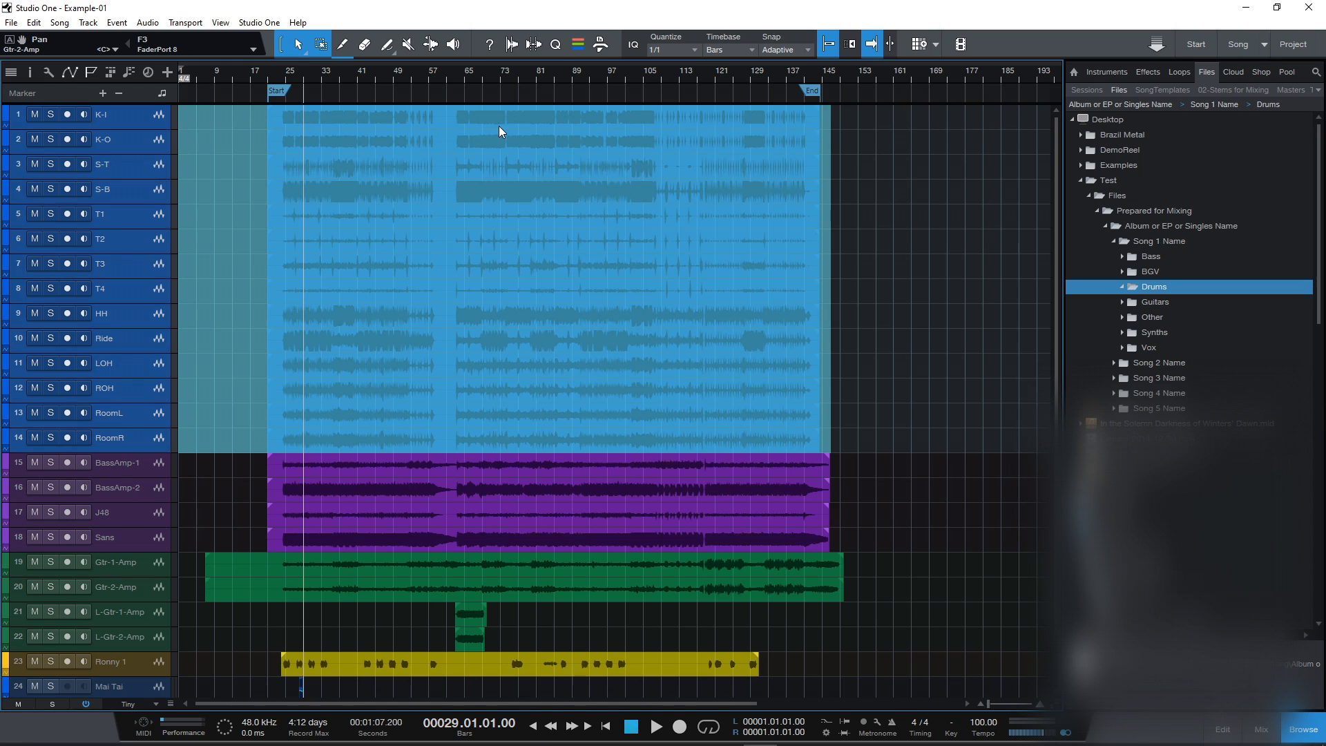
- Export the selected drum range to the Drums folder as Wave File, without rendered insert FX
{"action": "left_click_drag", "start_coordinate": [499, 126], "coordinate": [1131, 286]}
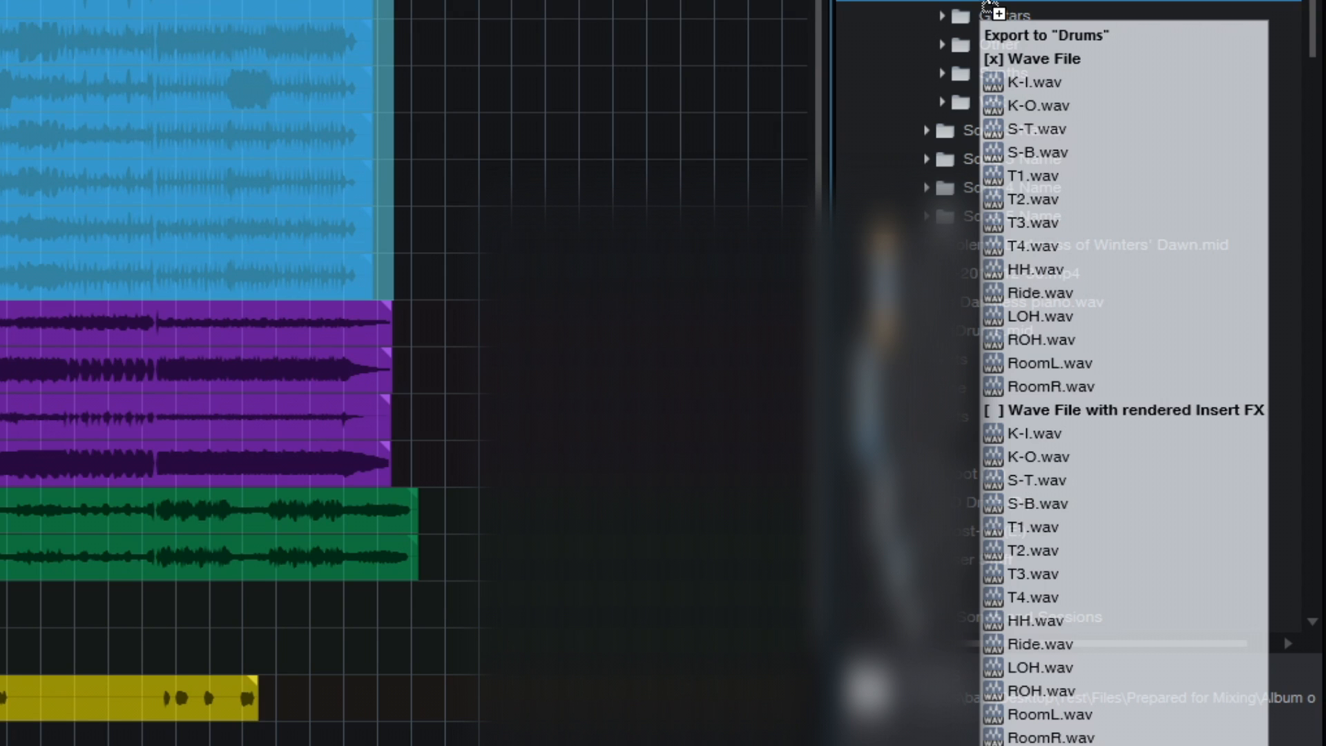
{"action": "key", "text": "shift"}
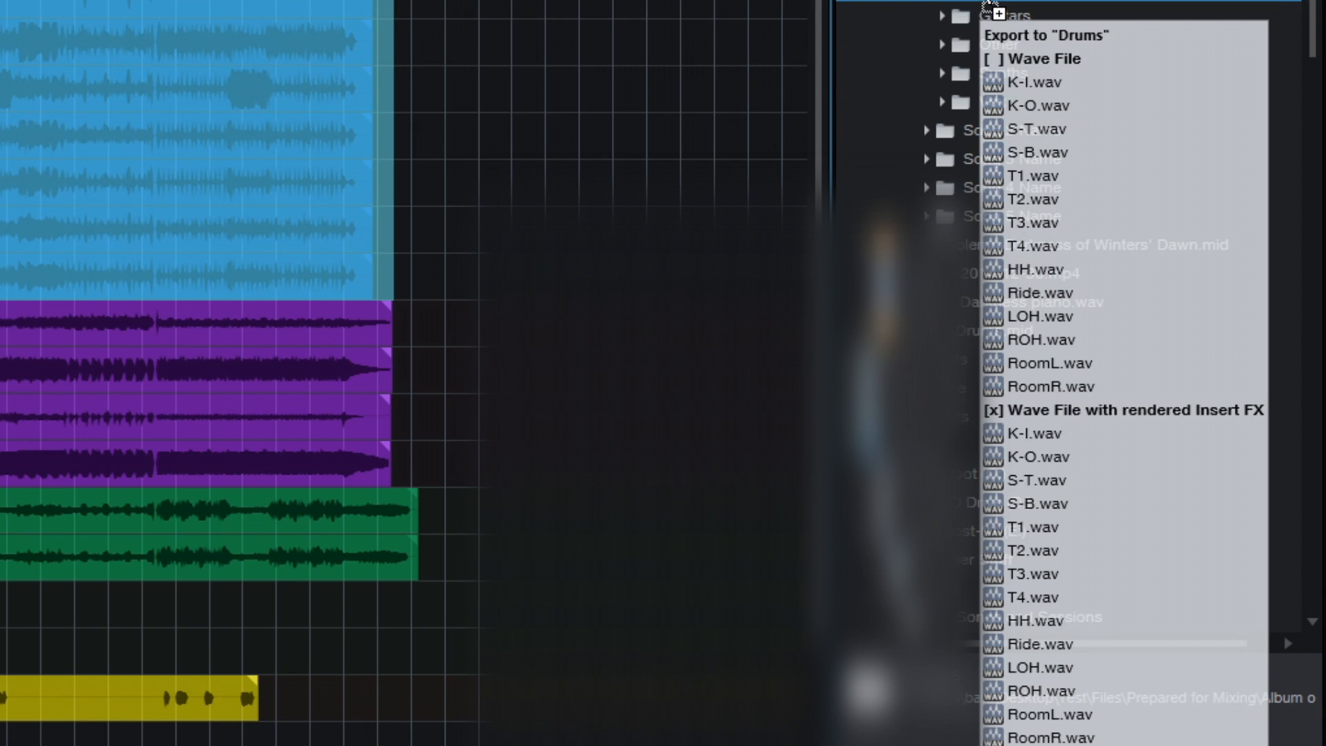
{"action": "key", "text": "alt"}
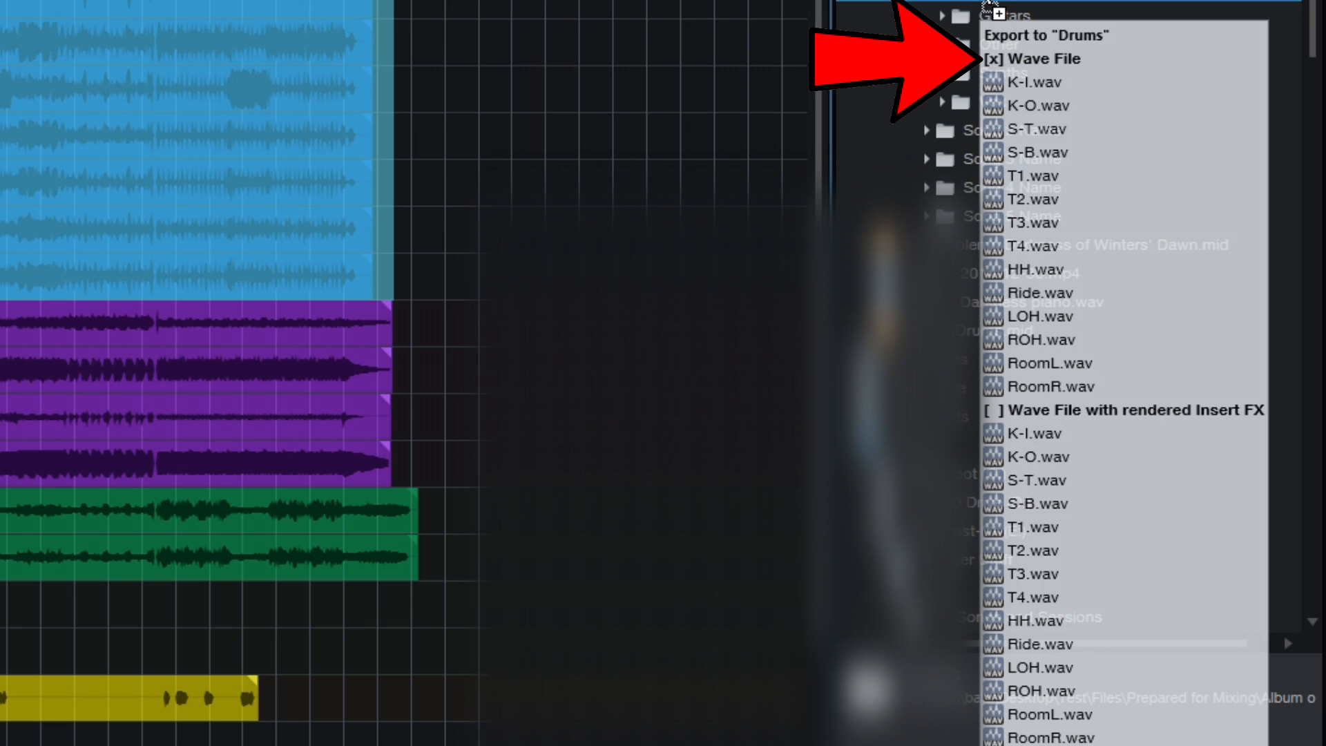
{"action": "left_click_drag", "start_coordinate": [990, 8], "coordinate": [990, 6]}
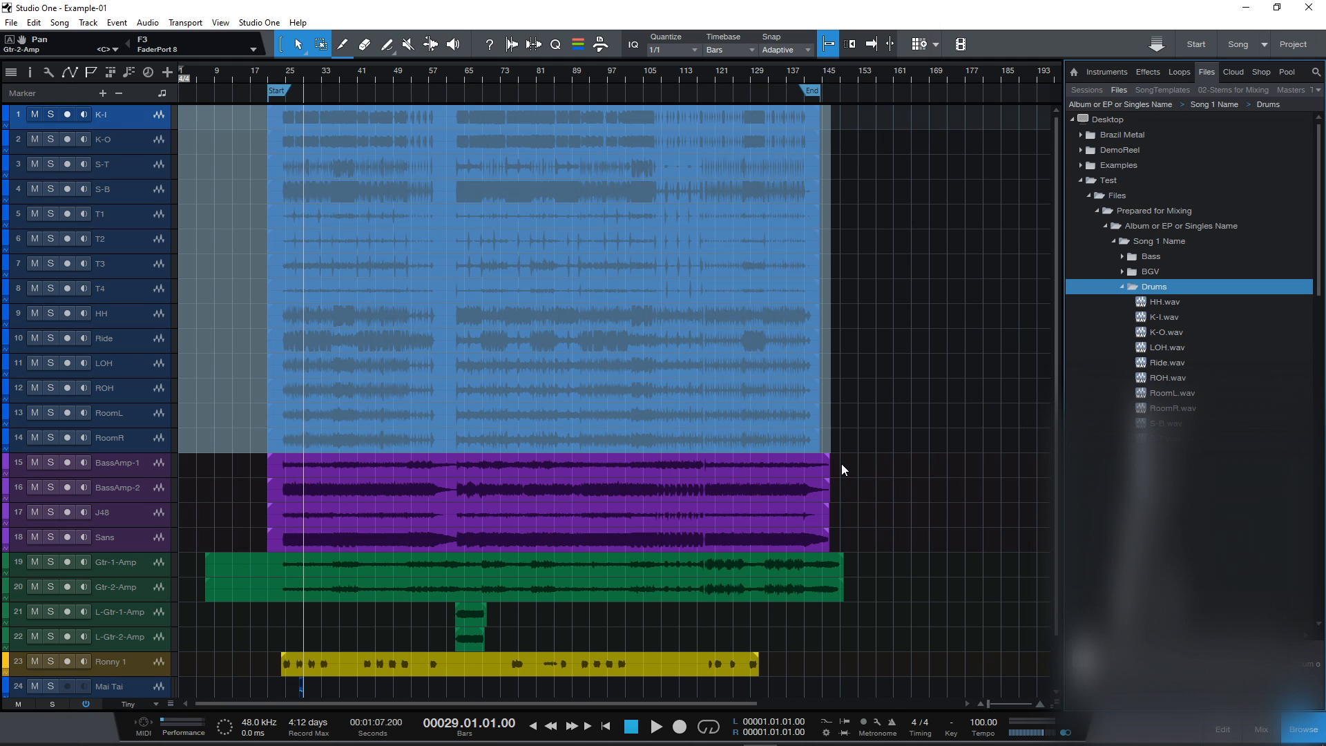
- Select a range across bass tracks 15 to 18, from the beginning of the timeline to just past the end of the bass events
{"action": "key", "text": "2"}
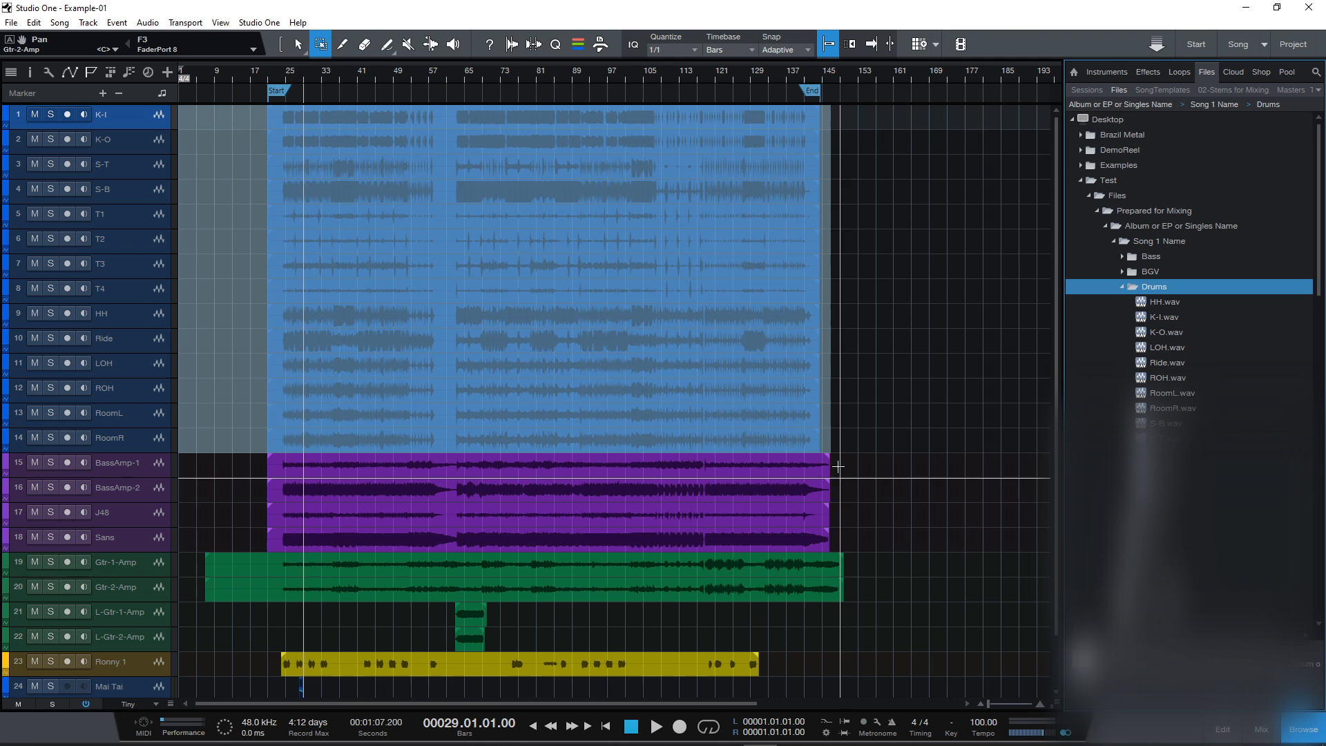
{"action": "left_click_drag", "start_coordinate": [837, 467], "coordinate": [178, 536]}
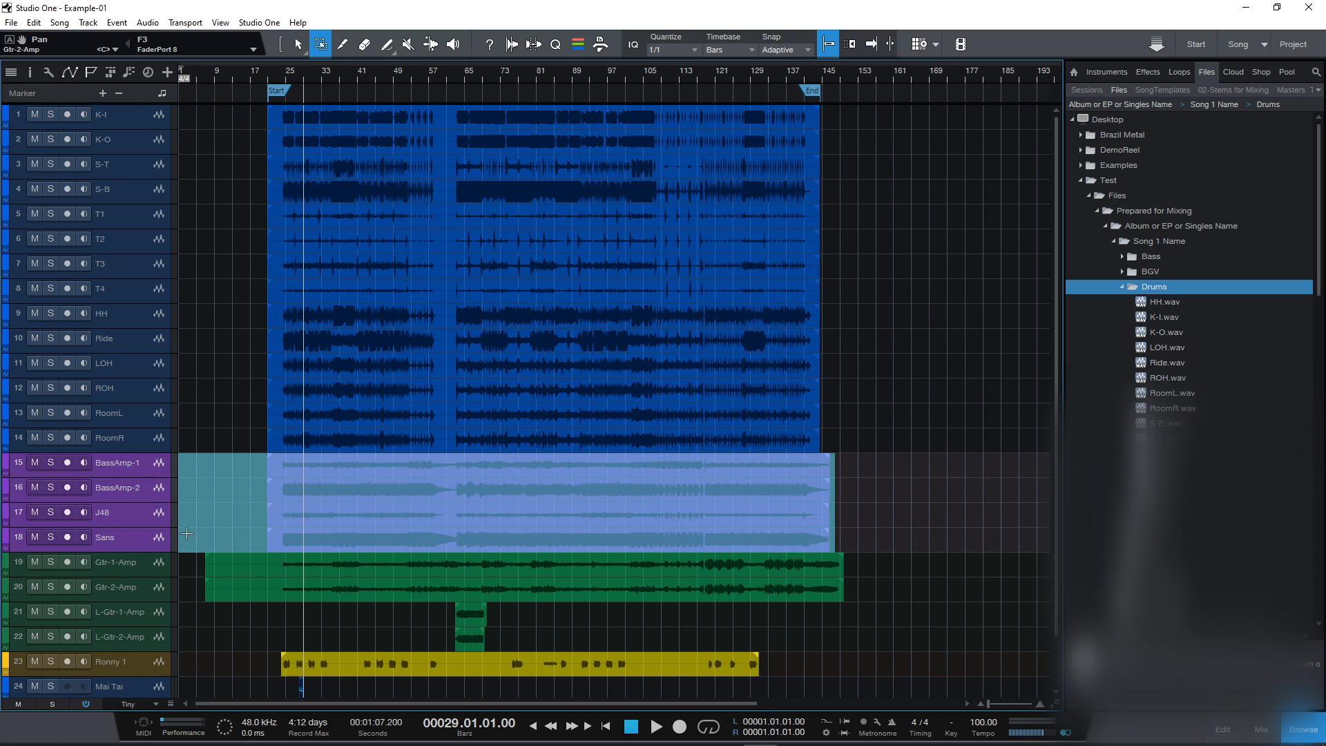
{"action": "key", "text": "1"}
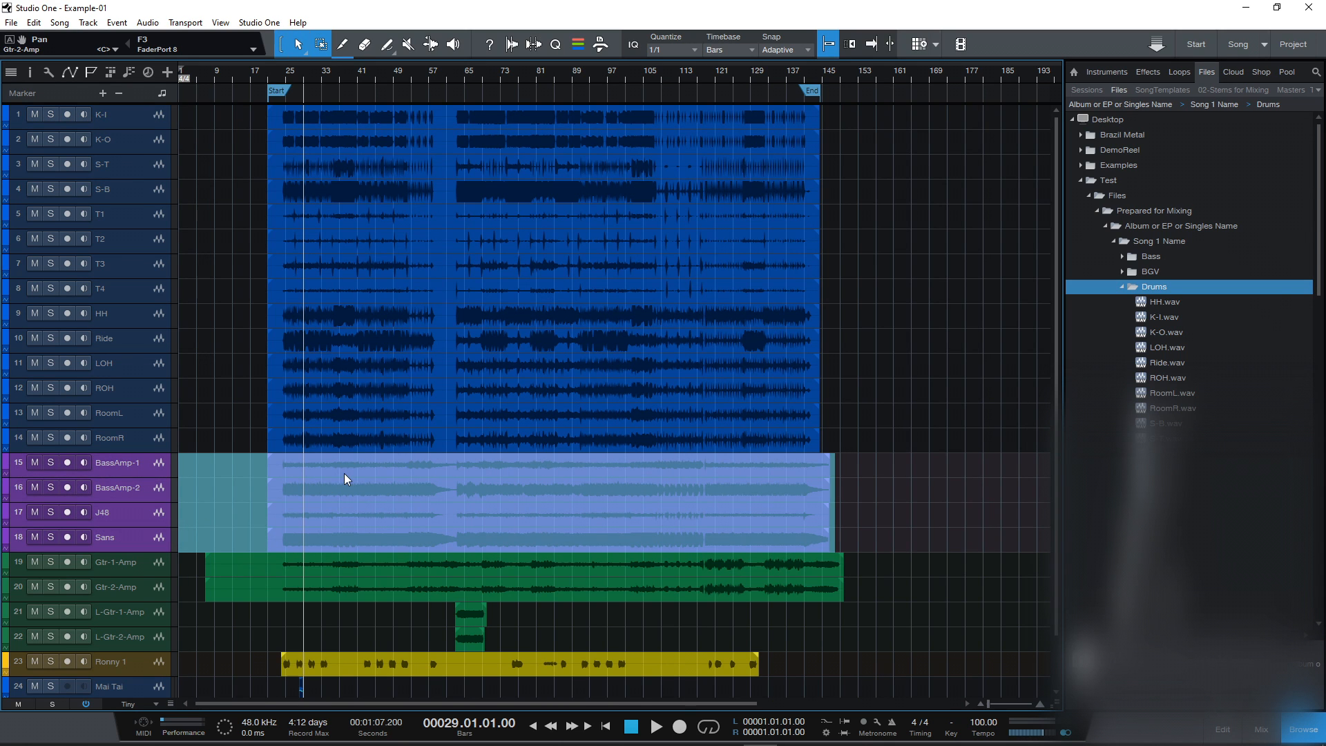
- Collapse the Drums folder and export the selected bass range to the Bass folder as Wave File, without rendered insert FX
{"action": "double_click", "coordinate": [1133, 288]}
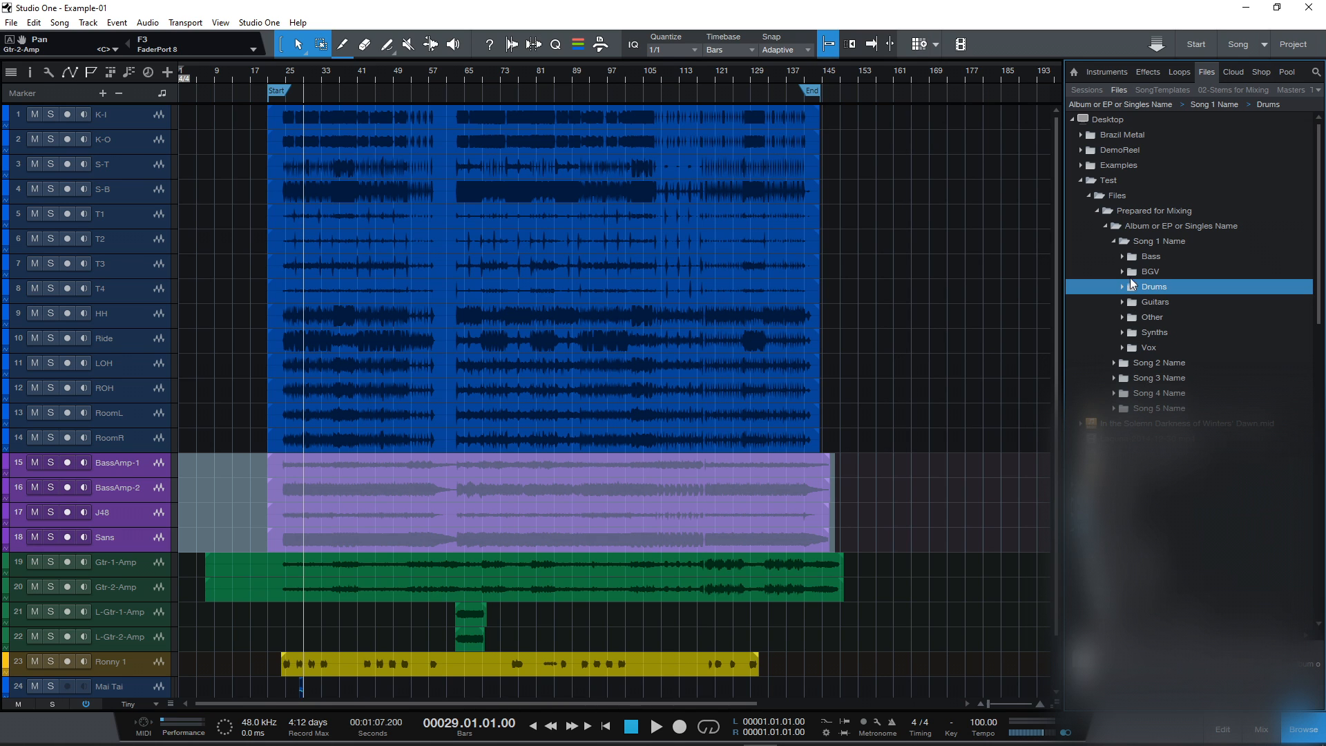
{"action": "double_click", "coordinate": [1133, 258]}
{"action": "left_click_drag", "start_coordinate": [423, 496], "coordinate": [1151, 262]}
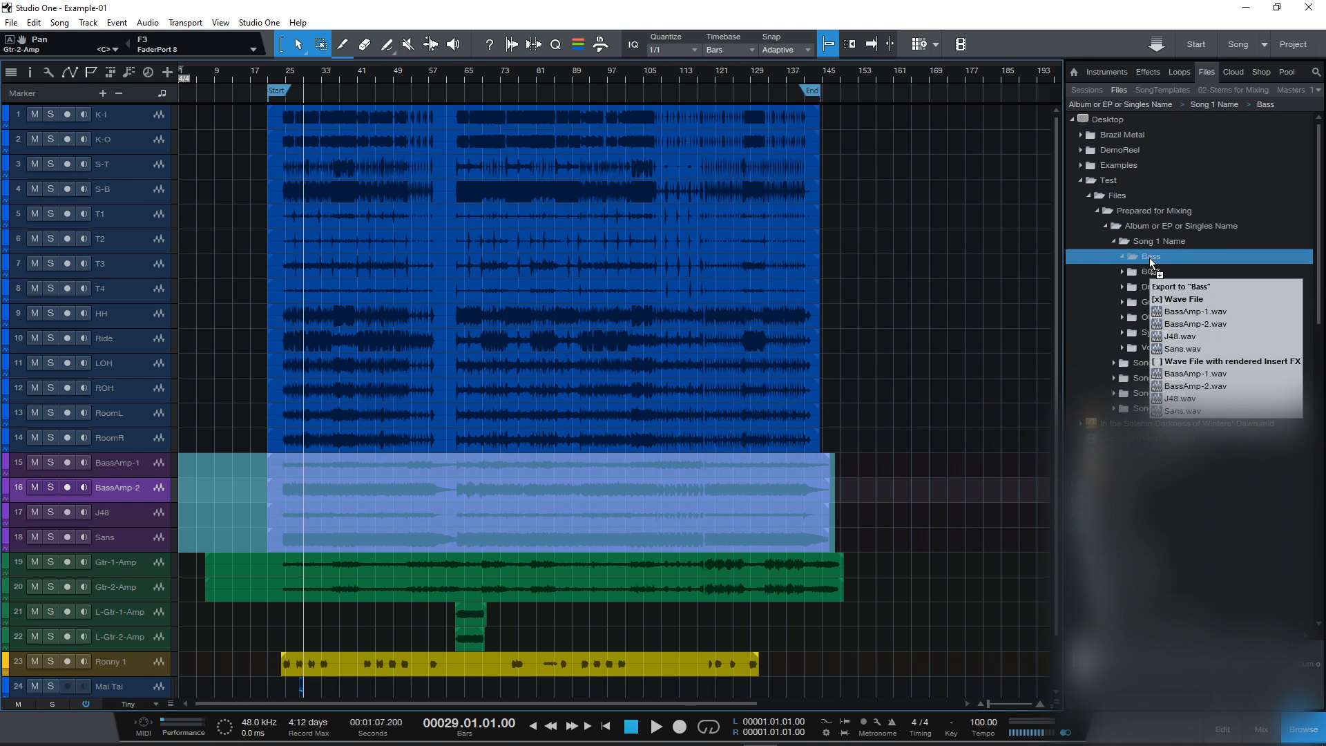
{"action": "left_click_drag", "start_coordinate": [1152, 262], "coordinate": [1151, 261]}
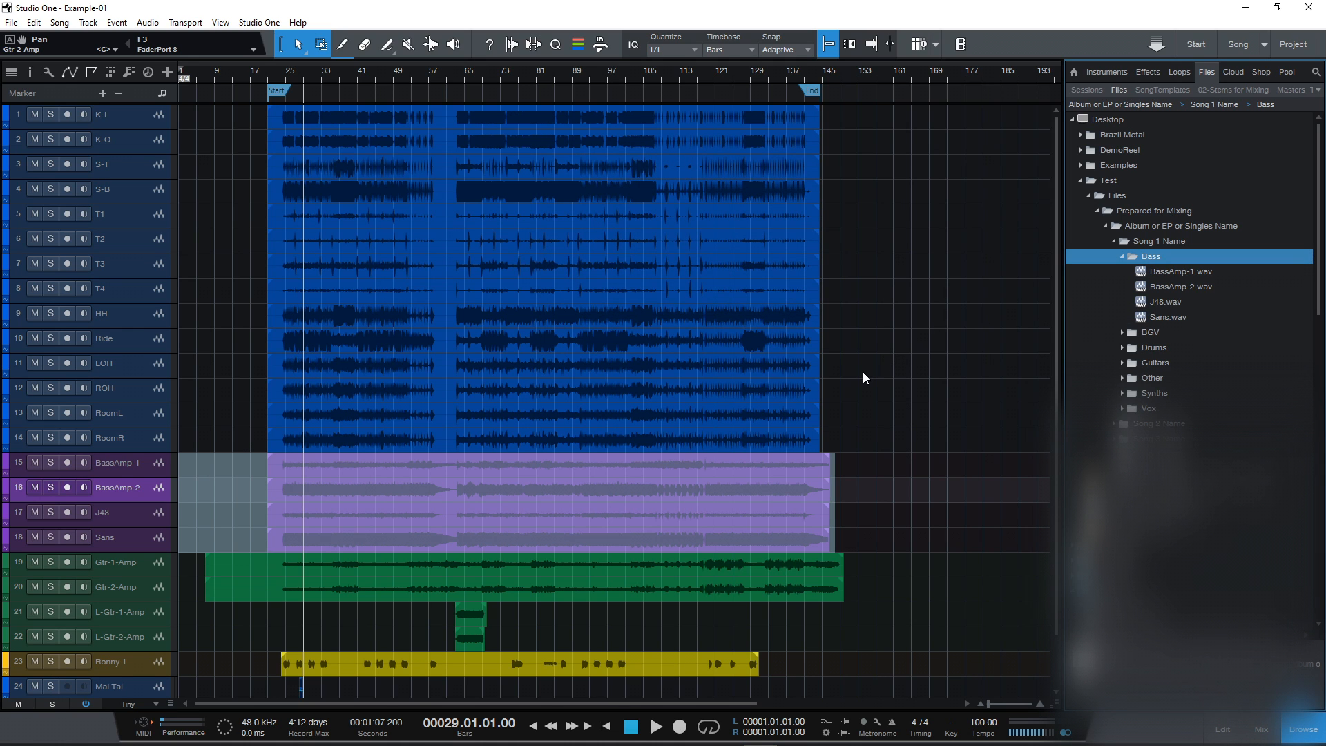
- Increase the height of the Mai Tai track in the arrangement
{"action": "key", "text": "2"}
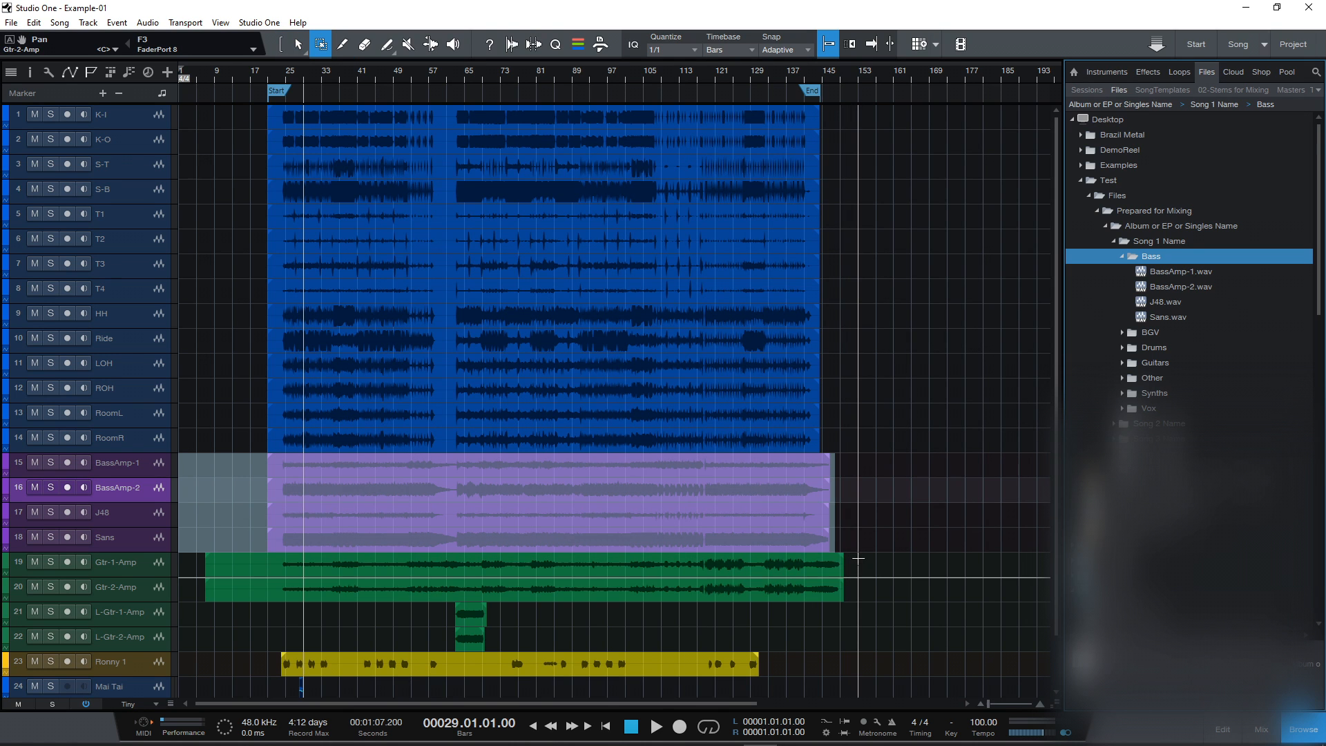
{"action": "scroll", "coordinate": [856, 561], "scroll_direction": "down", "scroll_amount": 2}
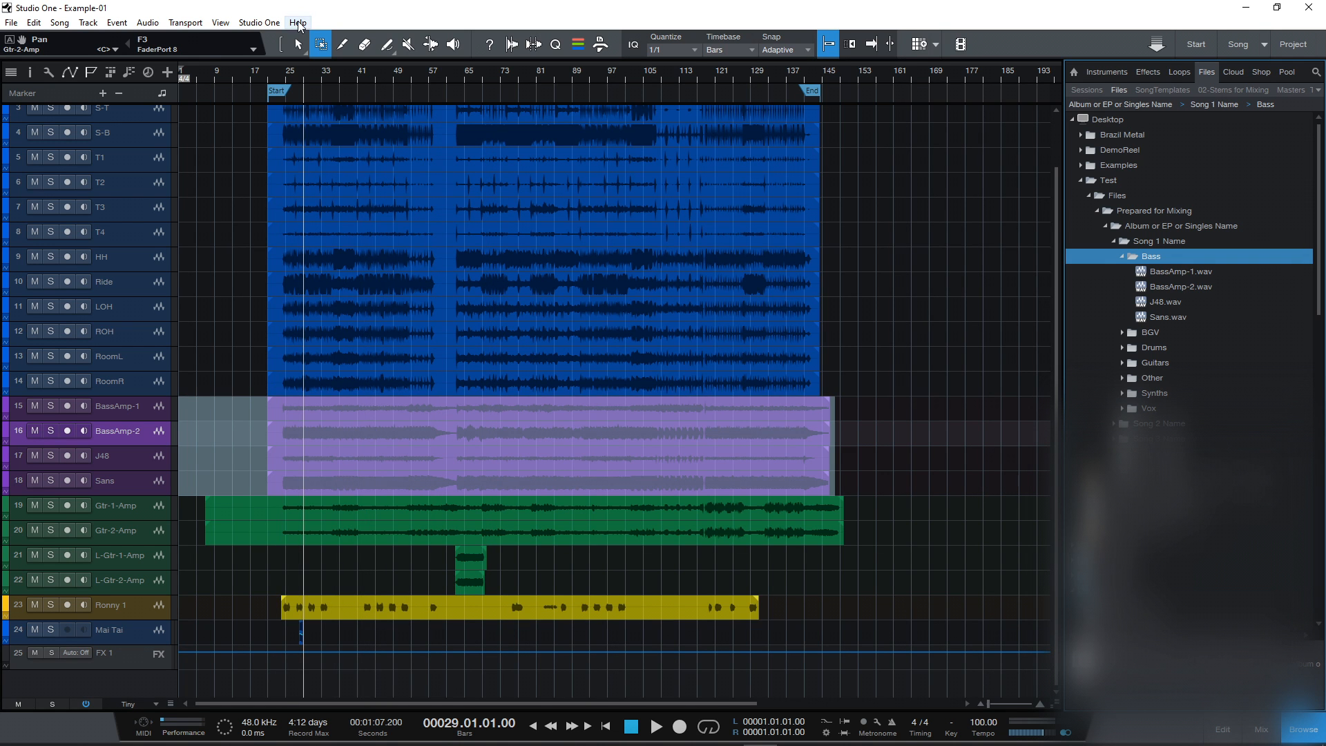
{"action": "left_click_drag", "start_coordinate": [296, 77], "coordinate": [358, 124]}
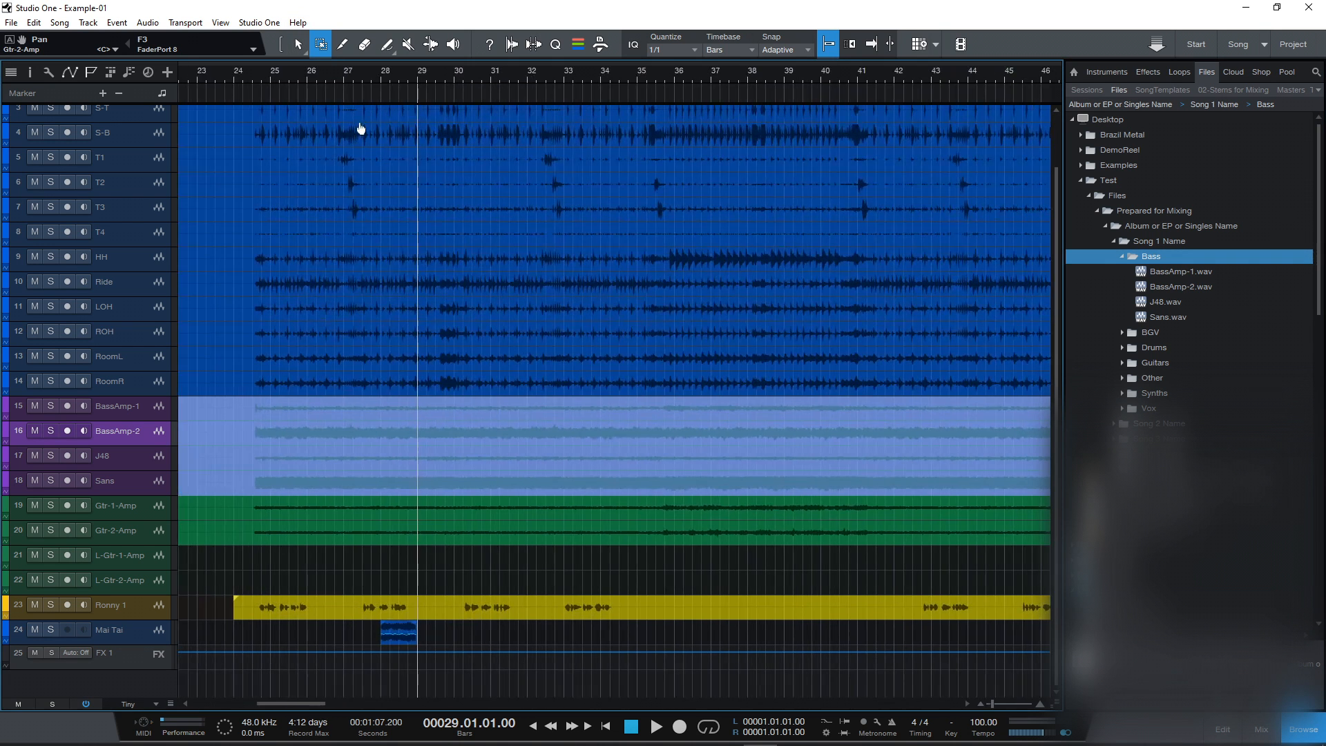
{"action": "left_click_drag", "start_coordinate": [114, 641], "coordinate": [114, 694]}
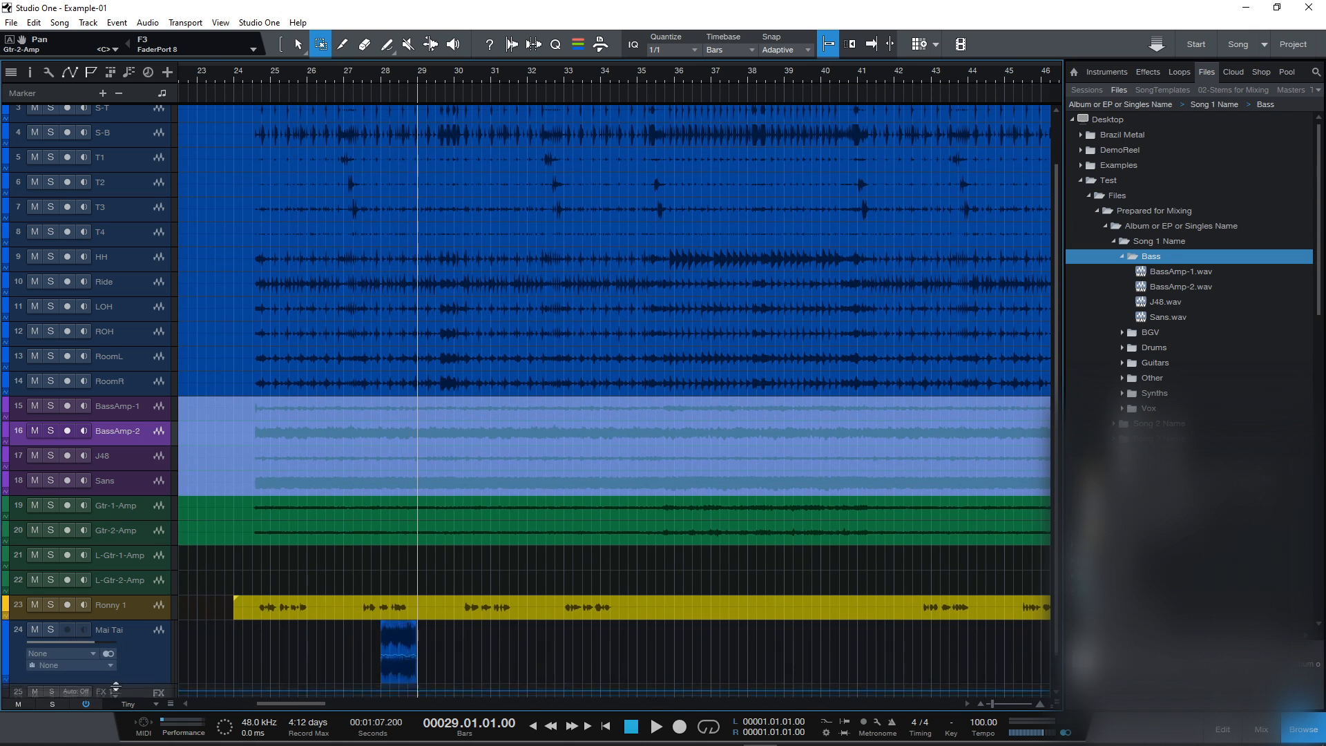
- Select a range on the Mai Tai track from the timeline's beginning to bar 30 and export it as a wave file to the Synths folder
{"action": "scroll", "coordinate": [379, 590], "scroll_direction": "down", "scroll_amount": 3}
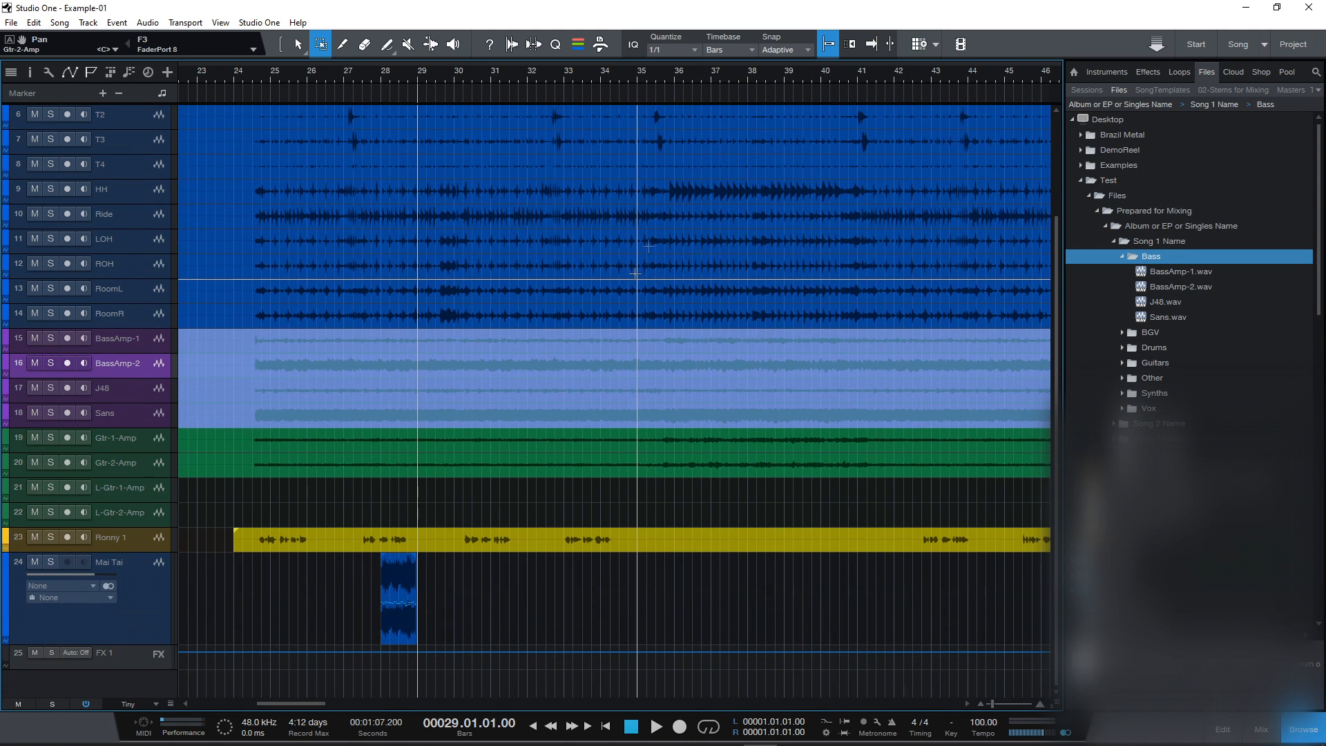
{"action": "left_click_drag", "start_coordinate": [772, 72], "coordinate": [713, 63]}
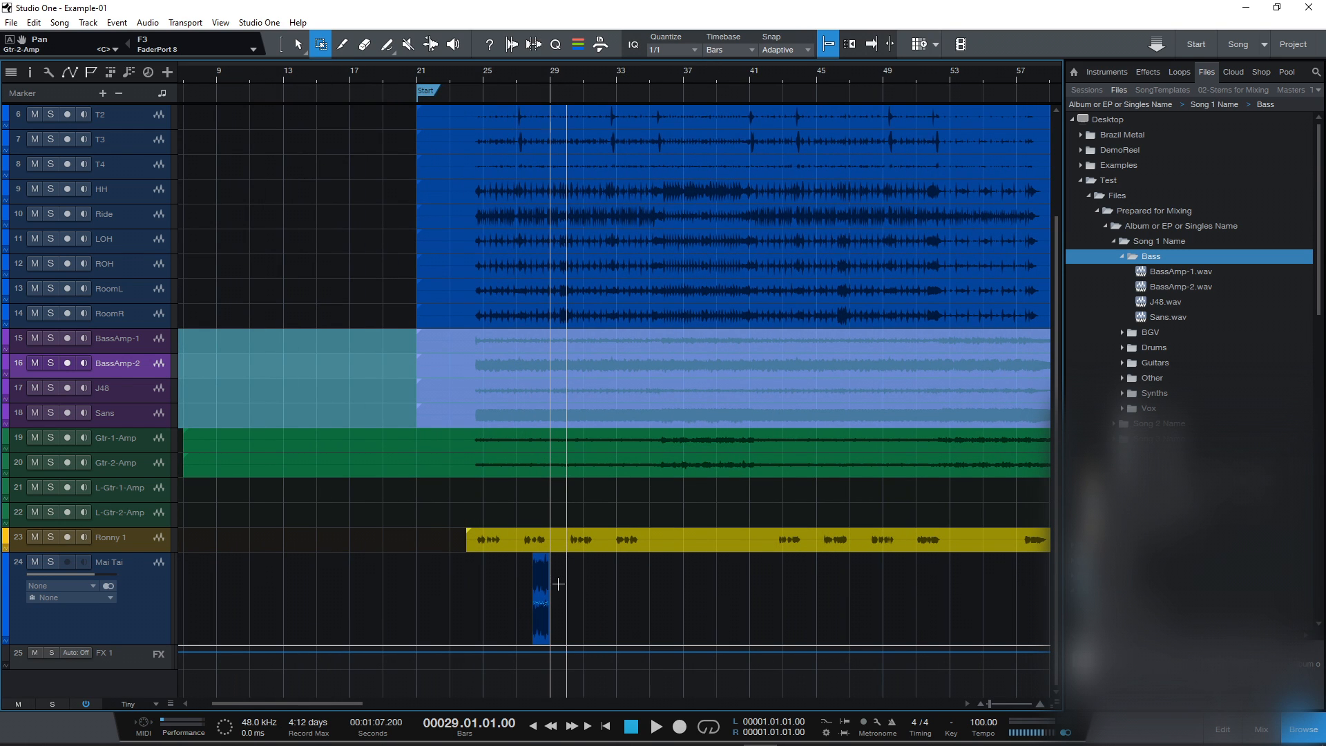
{"action": "left_click_drag", "start_coordinate": [559, 584], "coordinate": [181, 583]}
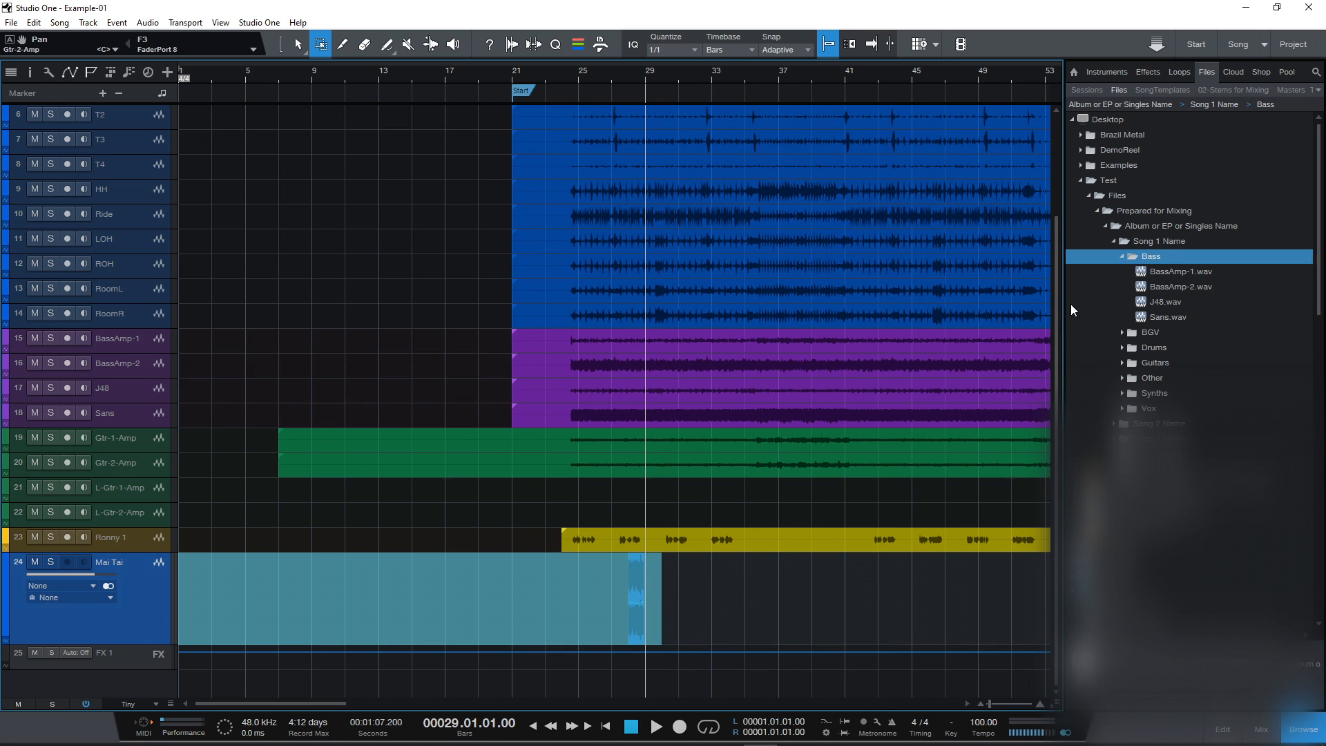
{"action": "double_click", "coordinate": [1136, 255]}
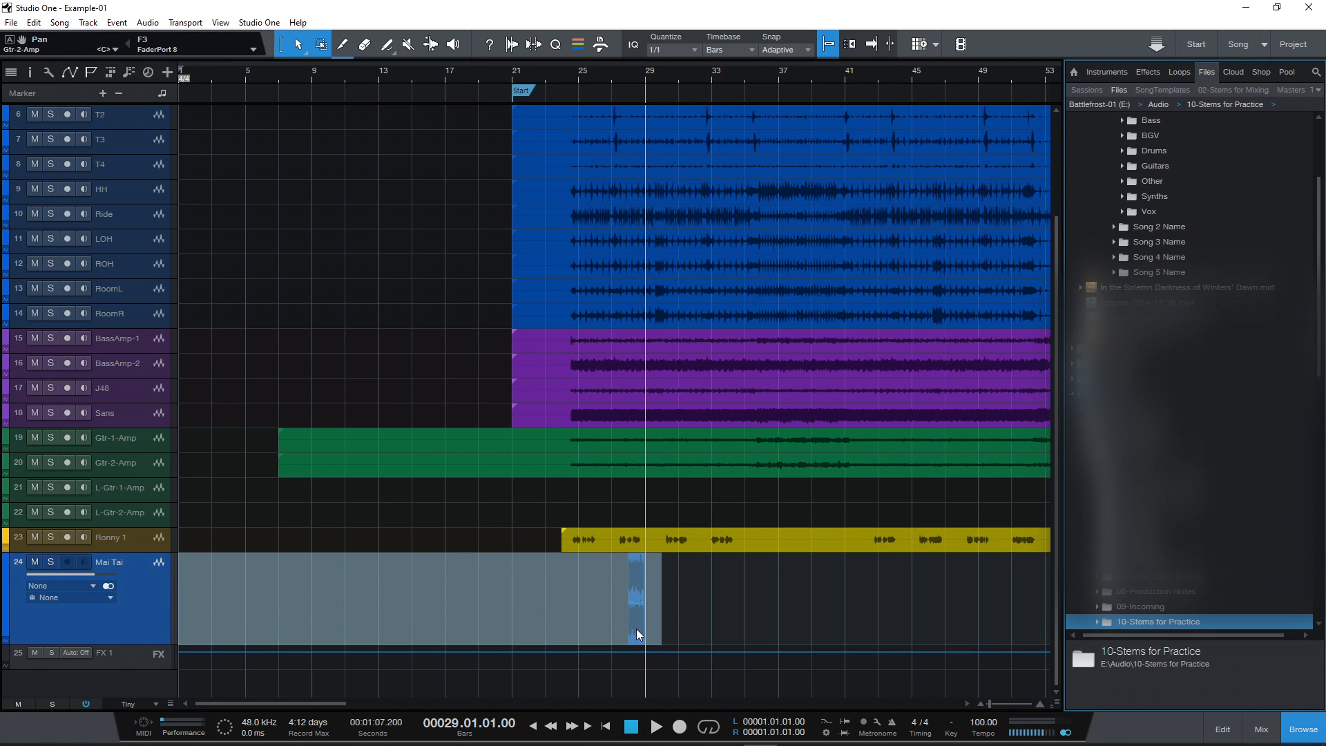
{"action": "left_click_drag", "start_coordinate": [639, 634], "coordinate": [1158, 204]}
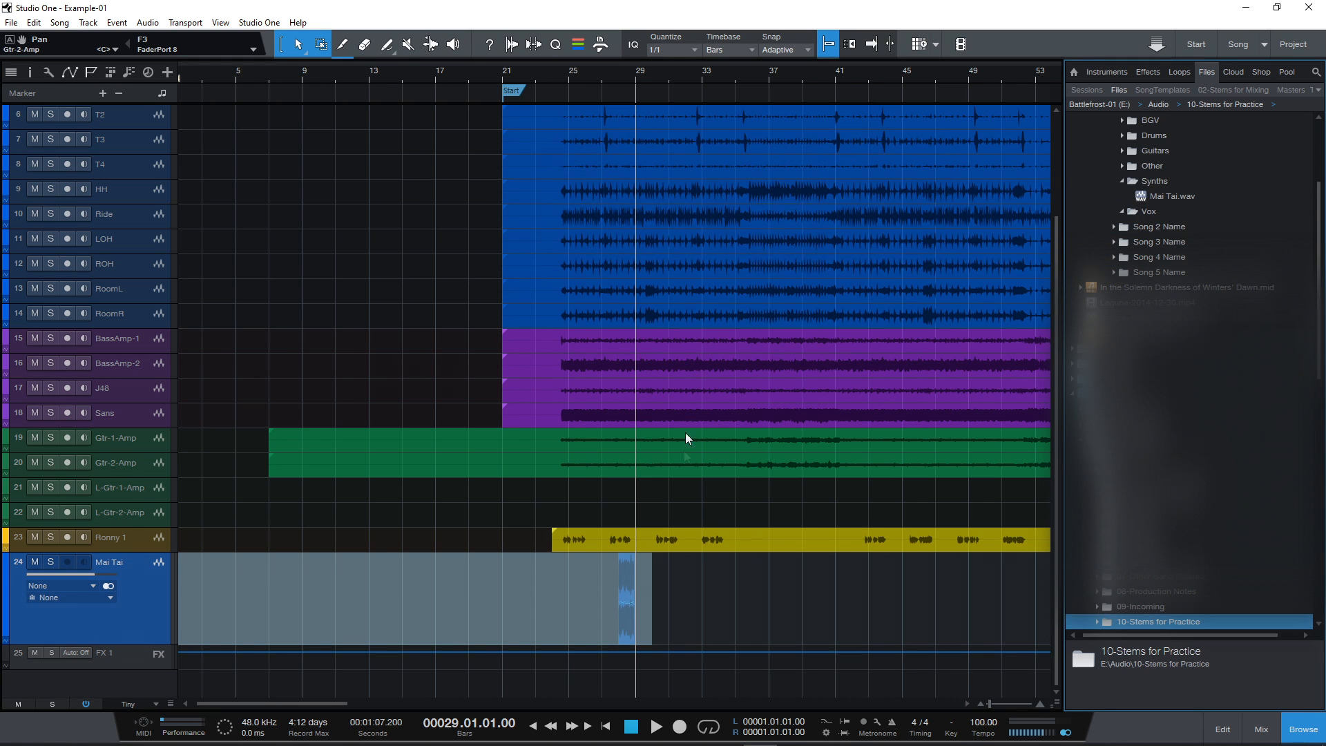
- Select a range on L-Gtr-1-Amp and L-Gtr-2-Amp from the timeline's beginning to just past their events and export it to the Guitars folder
{"action": "left_click_drag", "start_coordinate": [747, 76], "coordinate": [602, 102]}
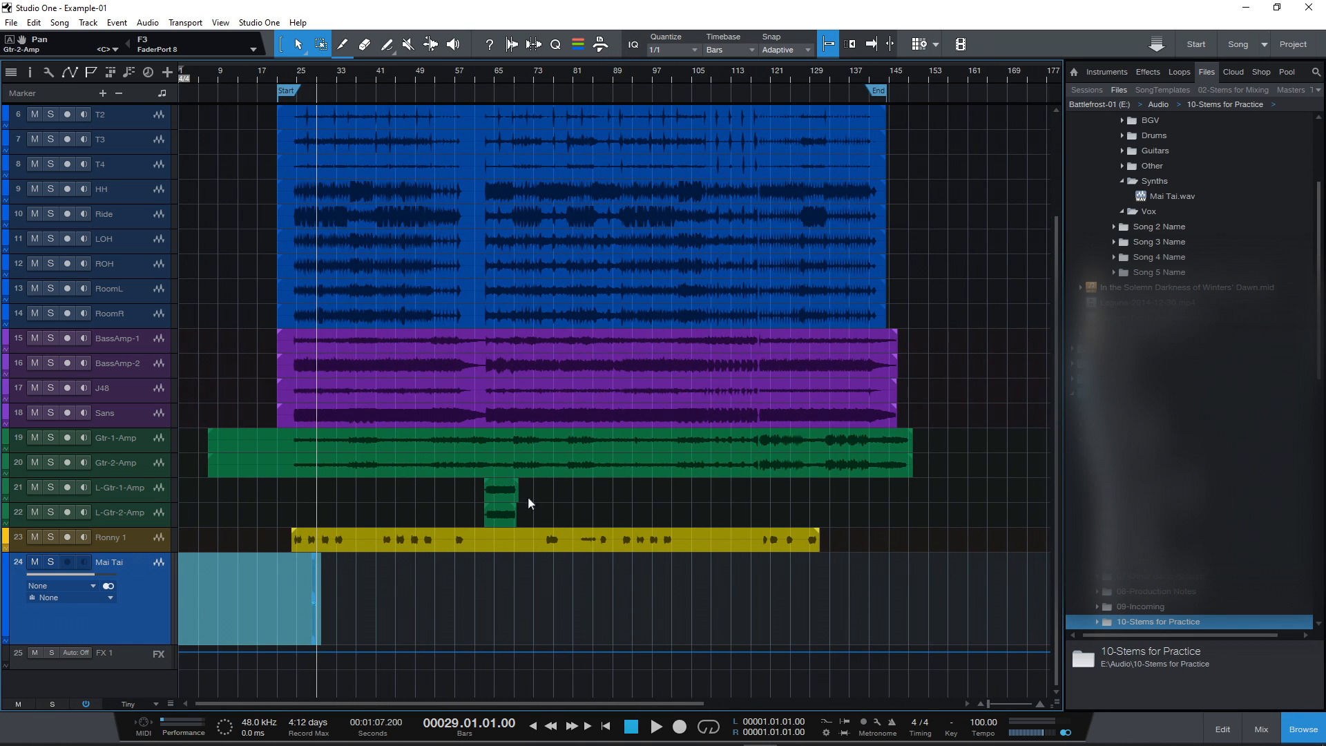
{"action": "key", "text": "2"}
{"action": "left_click_drag", "start_coordinate": [532, 496], "coordinate": [207, 512]}
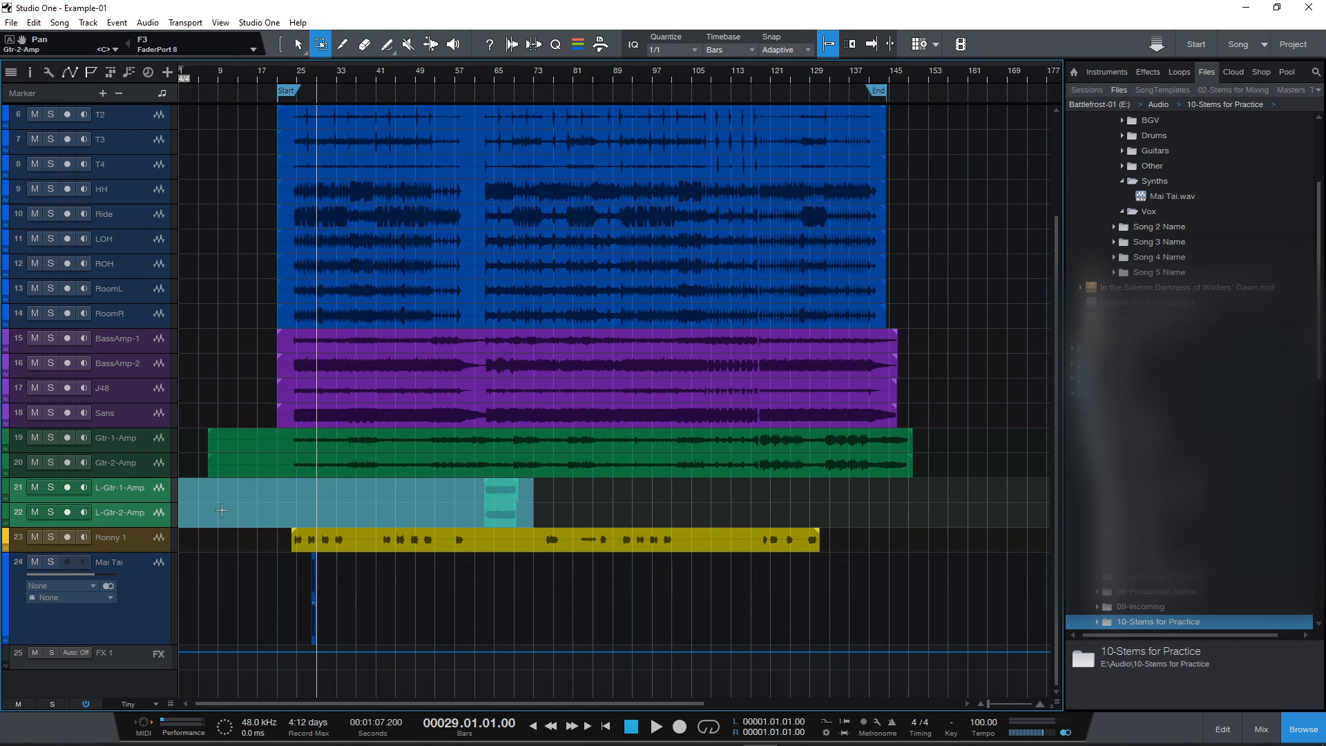
{"action": "key", "text": "1"}
{"action": "left_click_drag", "start_coordinate": [503, 499], "coordinate": [1156, 149]}
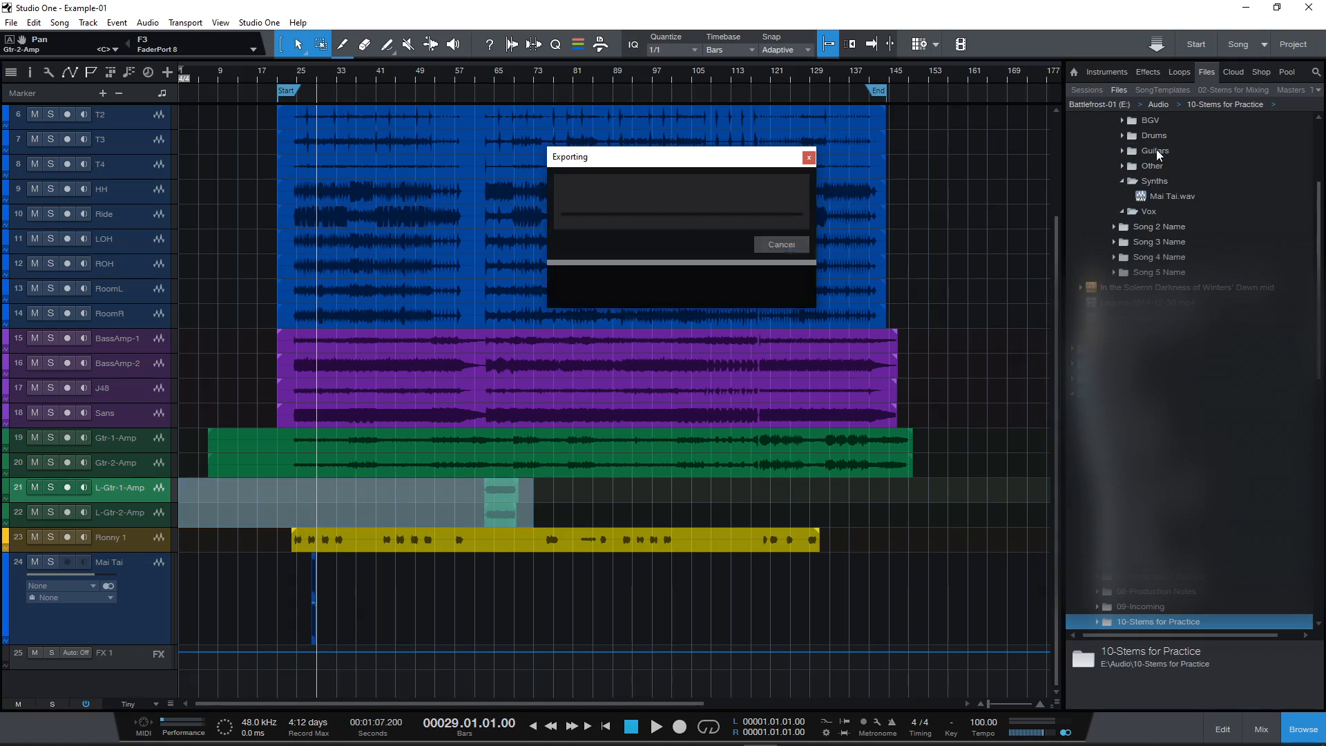